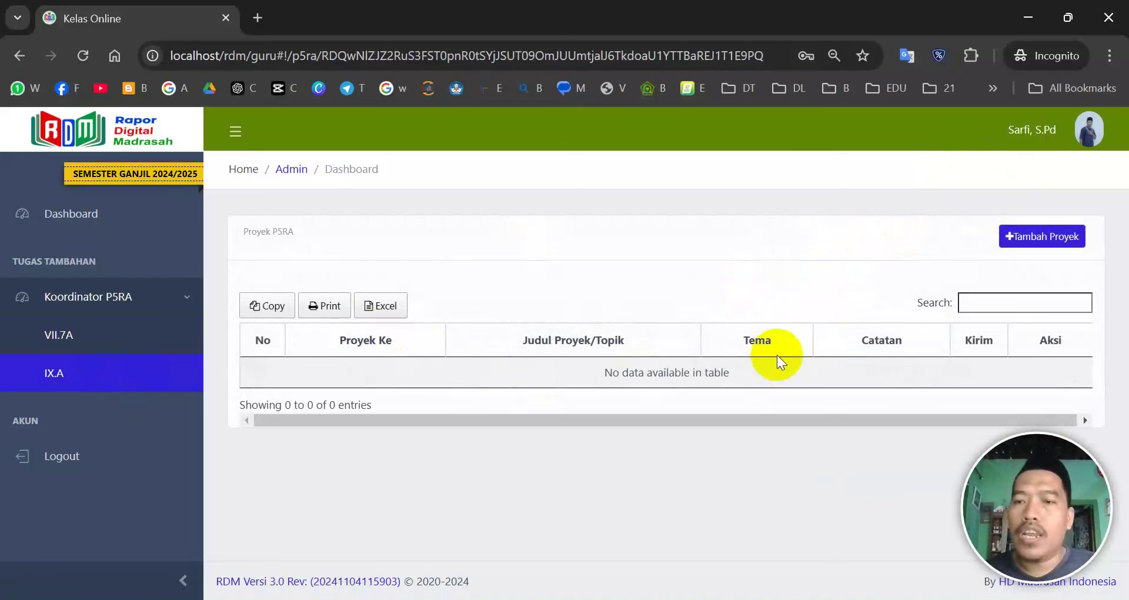
- Start a new P5RA project for class IX.A and set its theme to Kewirausahaan
click(1052, 237)
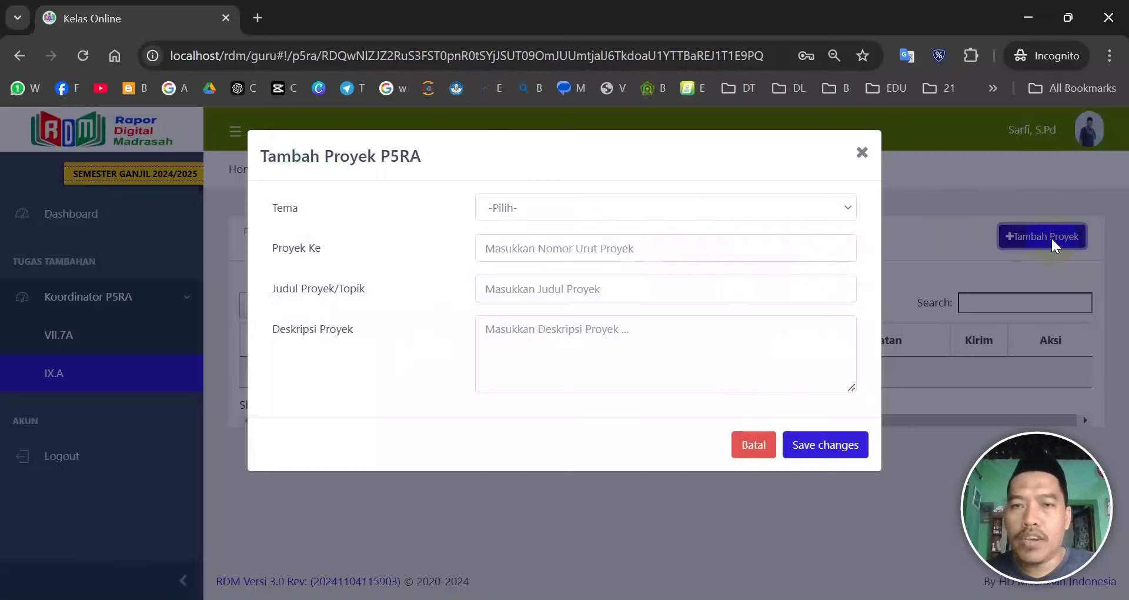
click(624, 209)
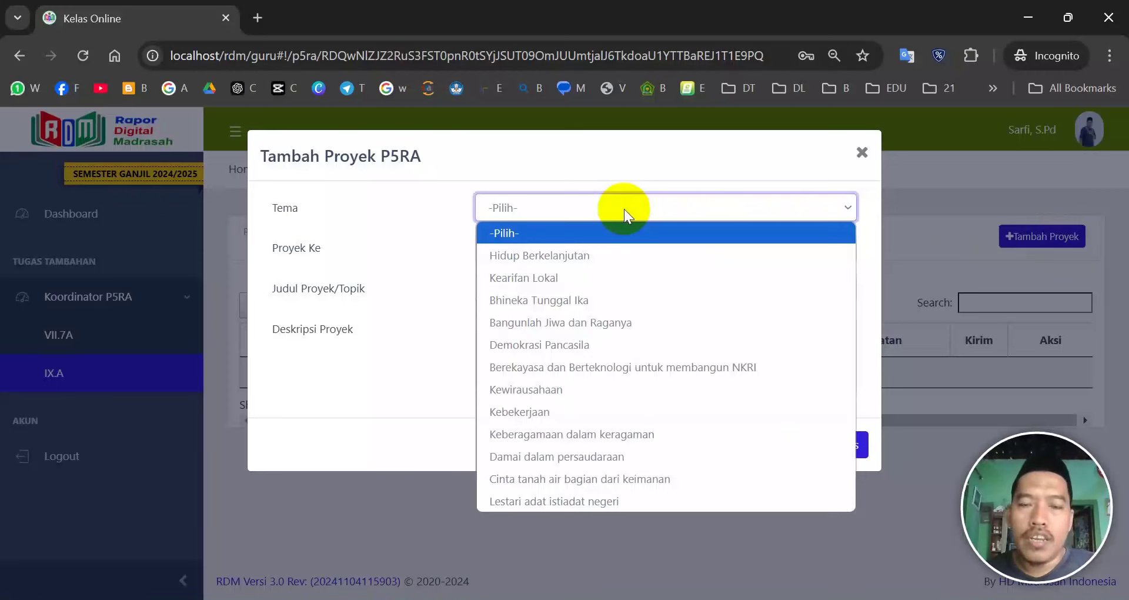
click(597, 389)
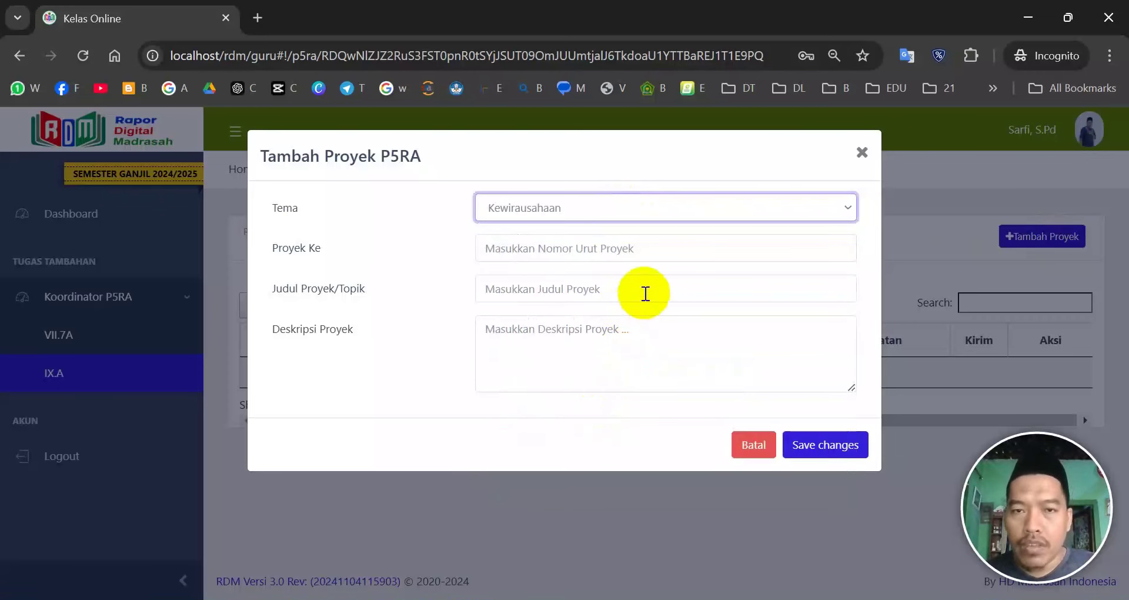
click(711, 245)
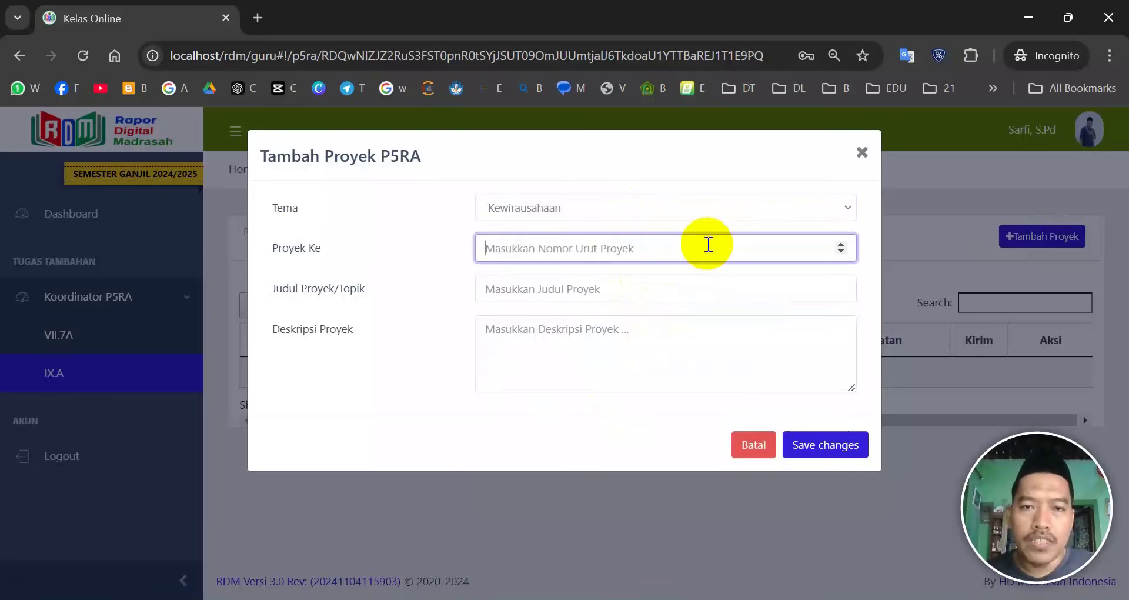
click(567, 210)
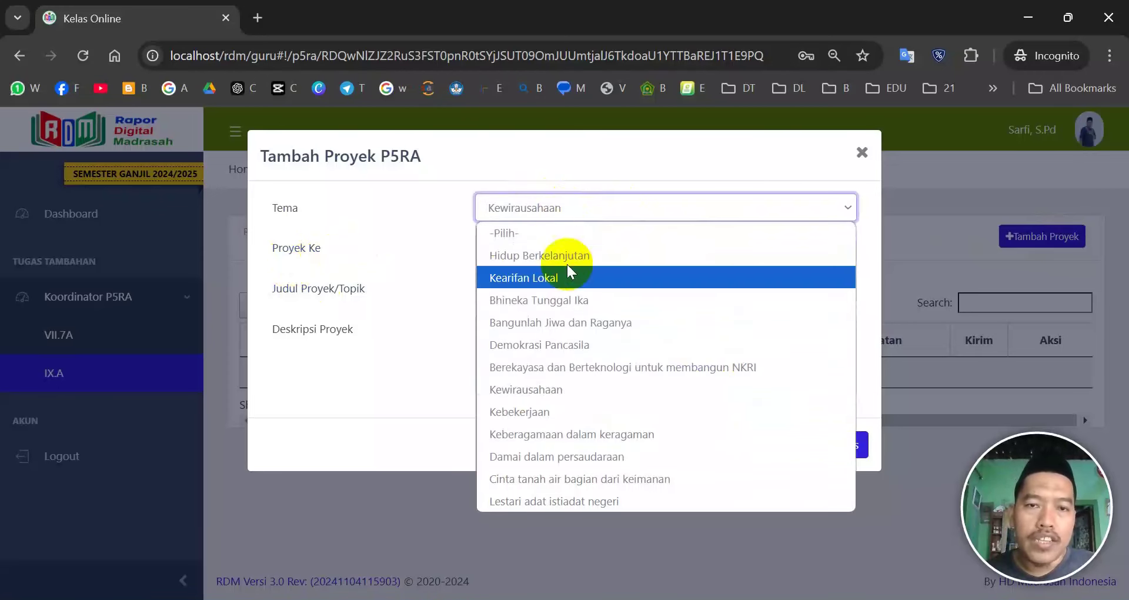
click(567, 385)
- Set the new project's sequence number (Proyek Ke) to 1
double_click(296, 246)
click(615, 248)
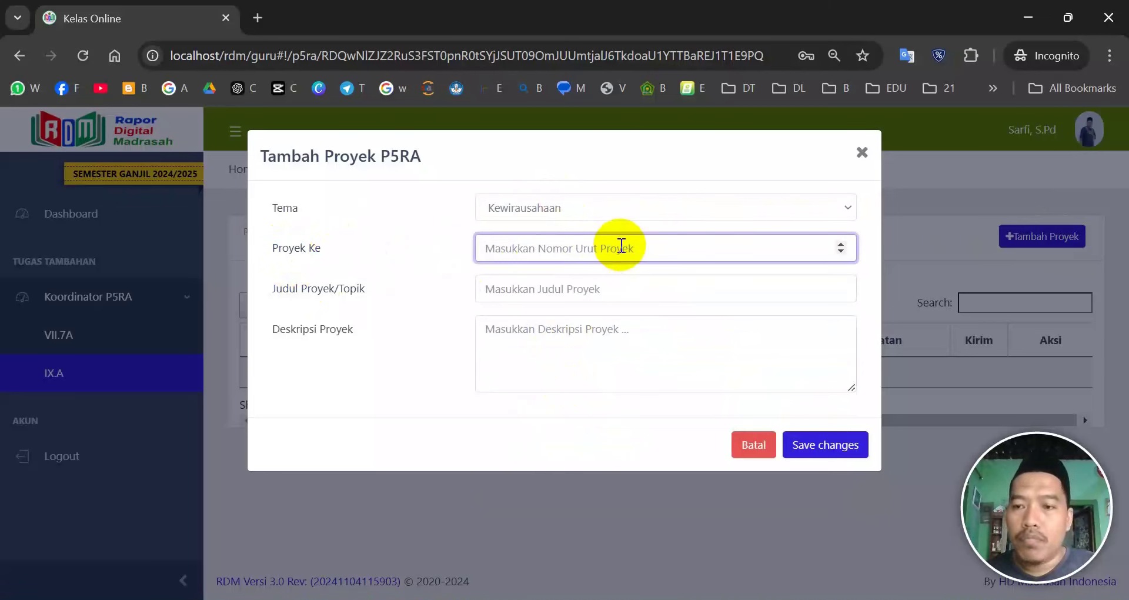
click(618, 286)
click(627, 249)
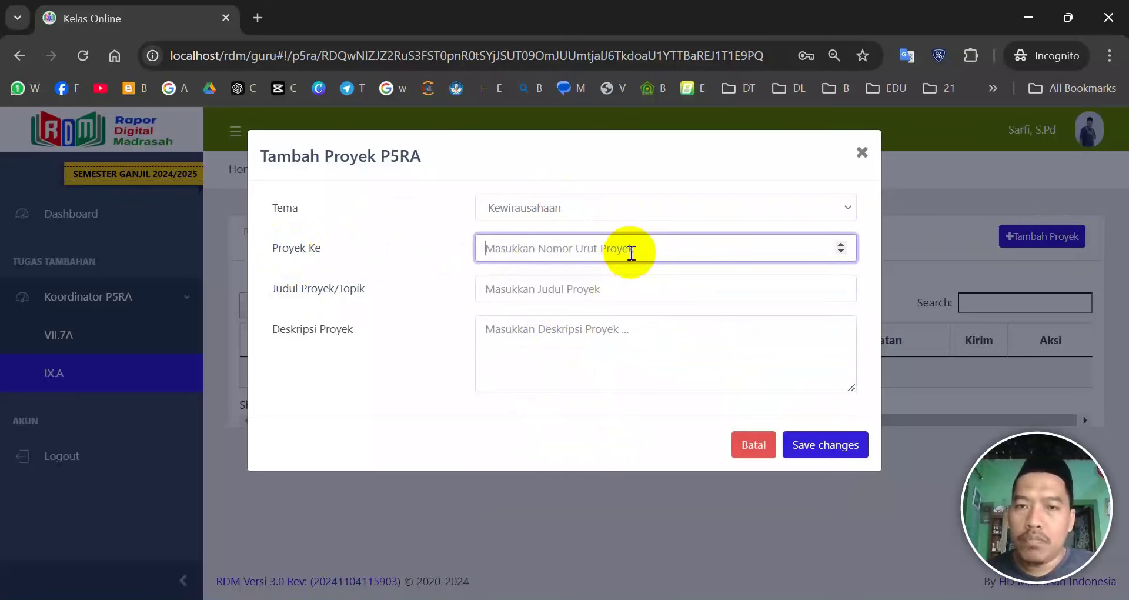
click(628, 287)
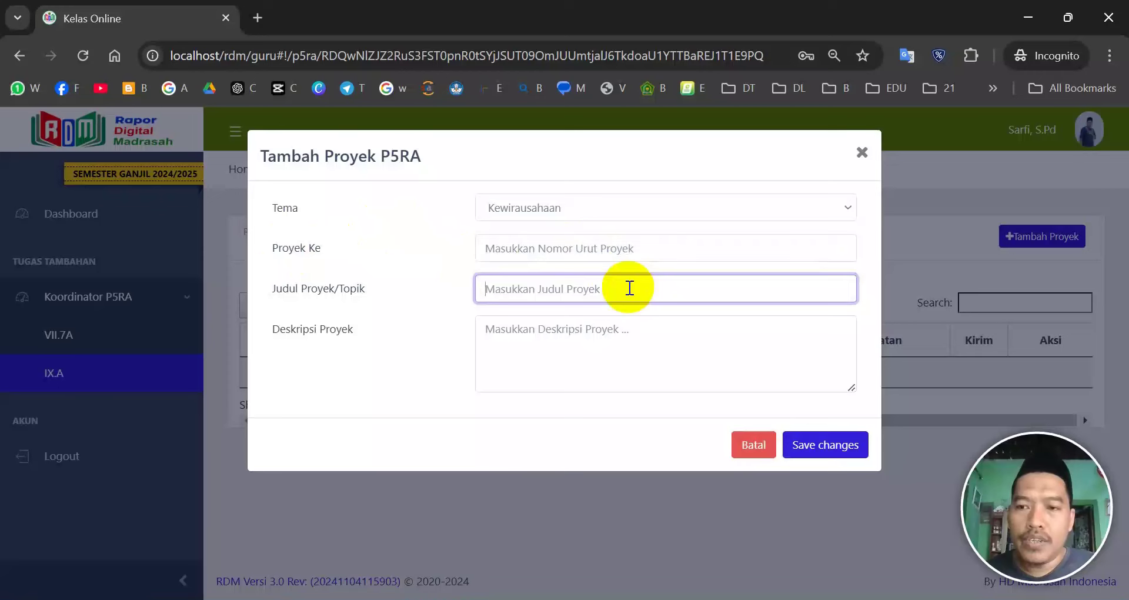
click(582, 330)
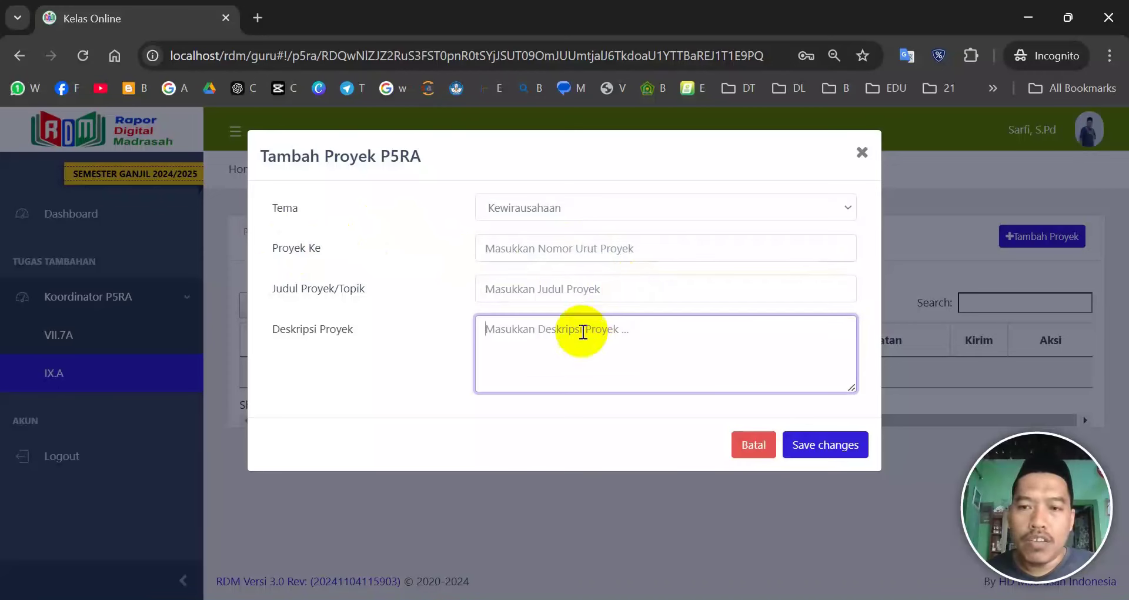
click(567, 287)
click(588, 243)
click(605, 336)
click(551, 242)
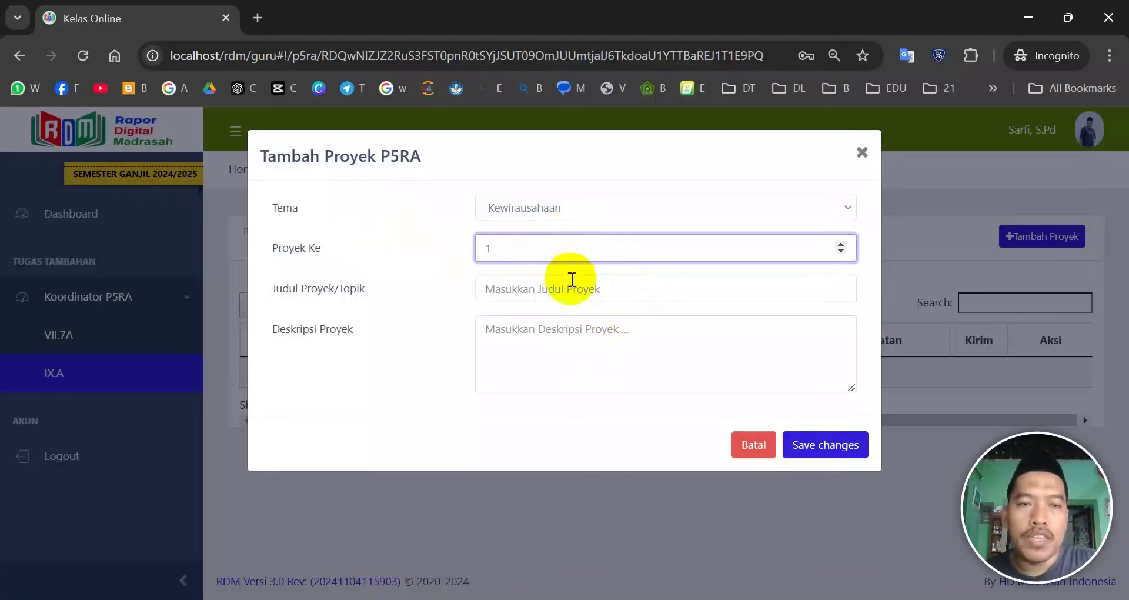
- Open the website madrasahebat.com in a new browser tab
click(262, 18)
text(m)
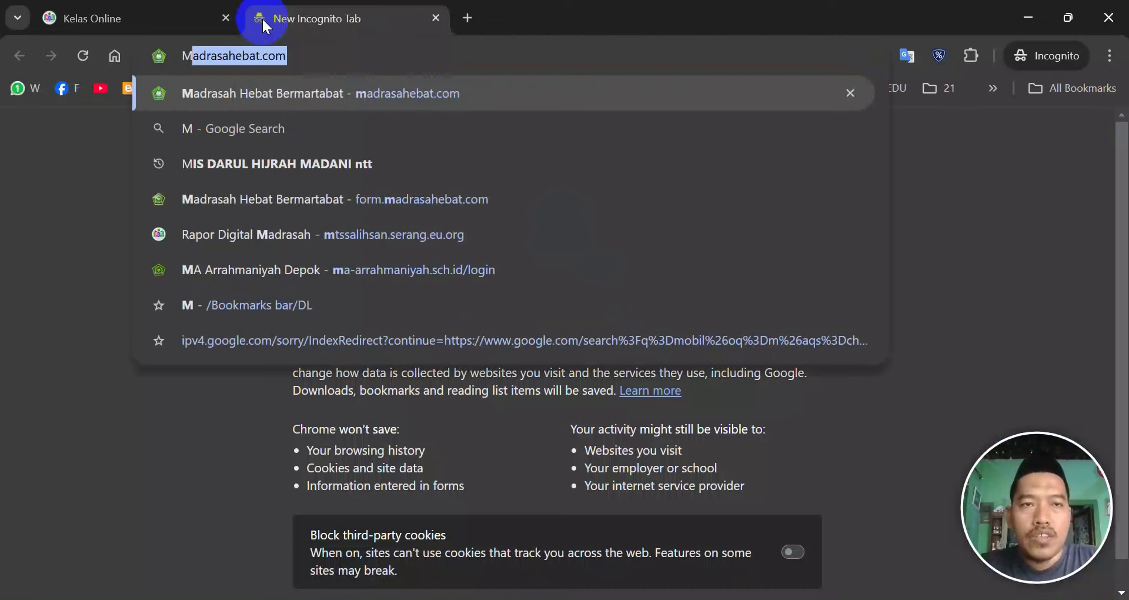
key(Return)
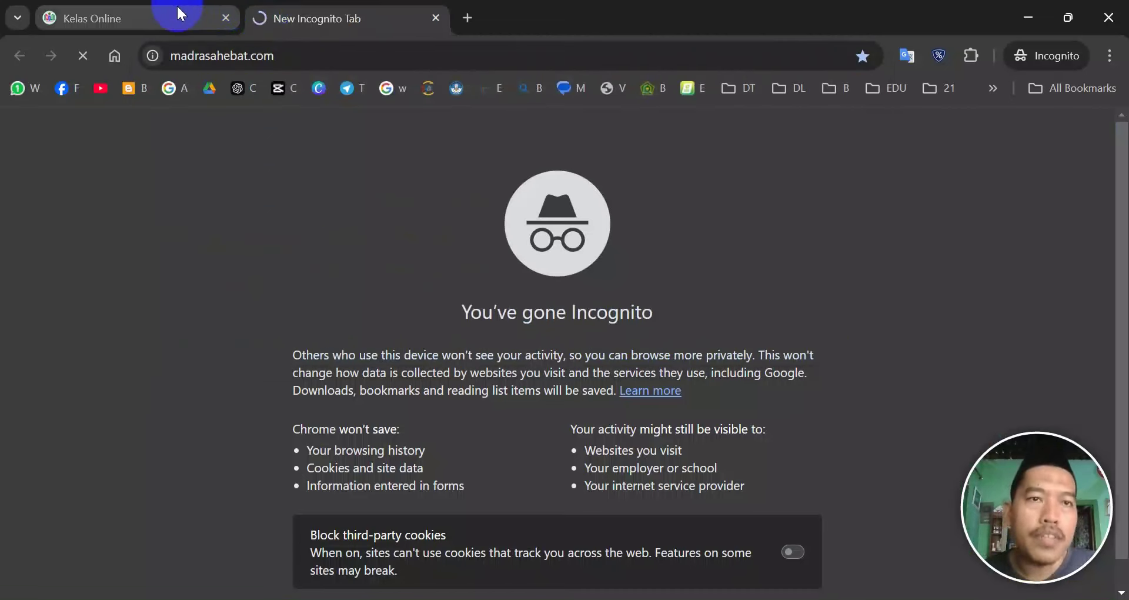
click(340, 52)
triple_click(347, 55)
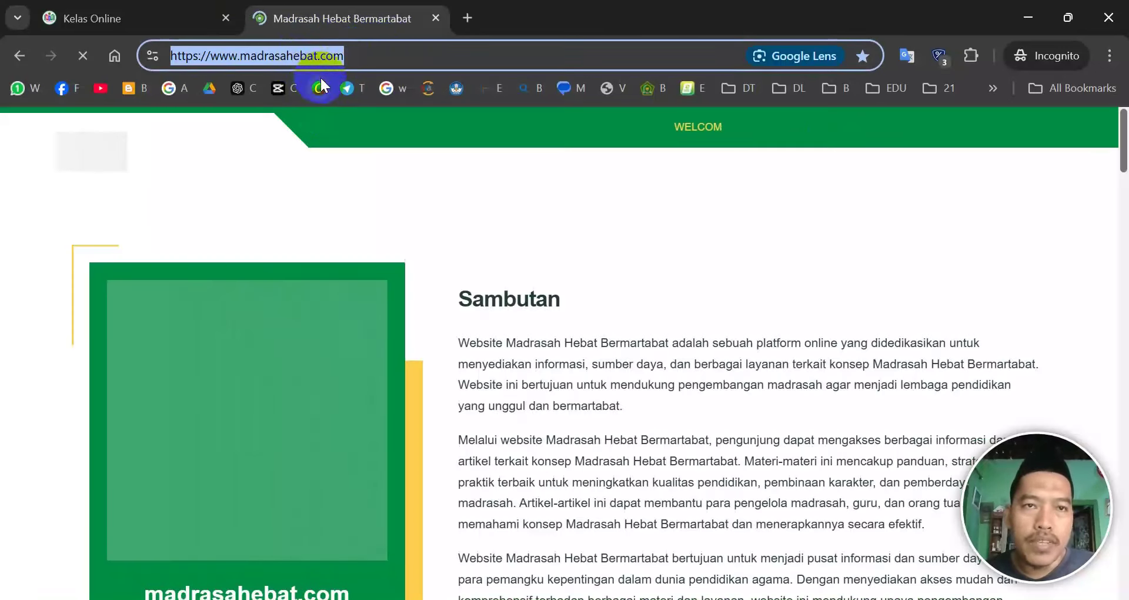
- Open the article with 10 example project topics and descriptions, and ready the project form's title field for input
scroll(435, 235, down, 15)
scroll(357, 274, up, 2)
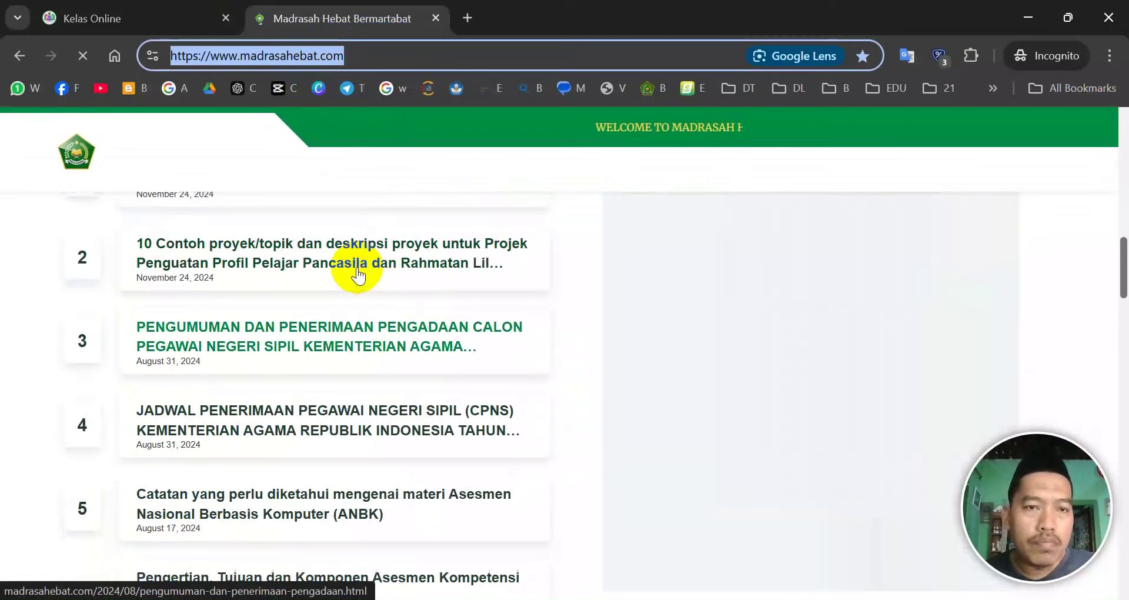
scroll(357, 274, up, 3)
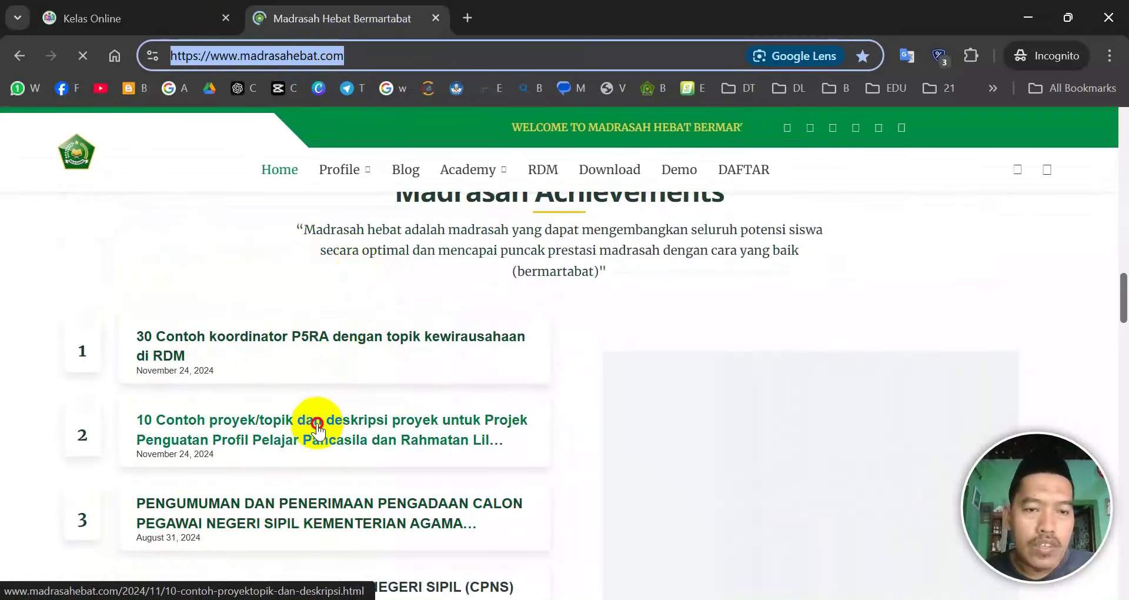
click(317, 426)
click(202, 17)
click(538, 289)
click(369, 11)
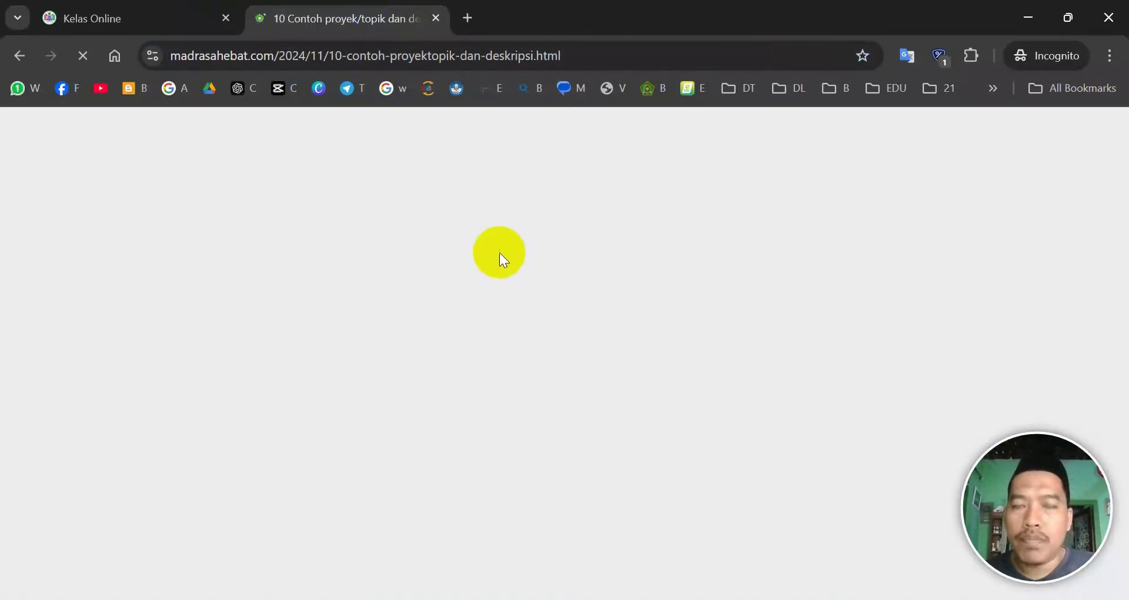
- Copy the title of example 9, "Bisnis Digital: Belajar Jualan Online", from the article without its quotation marks
scroll(476, 391, down, 6)
scroll(474, 383, down, 5)
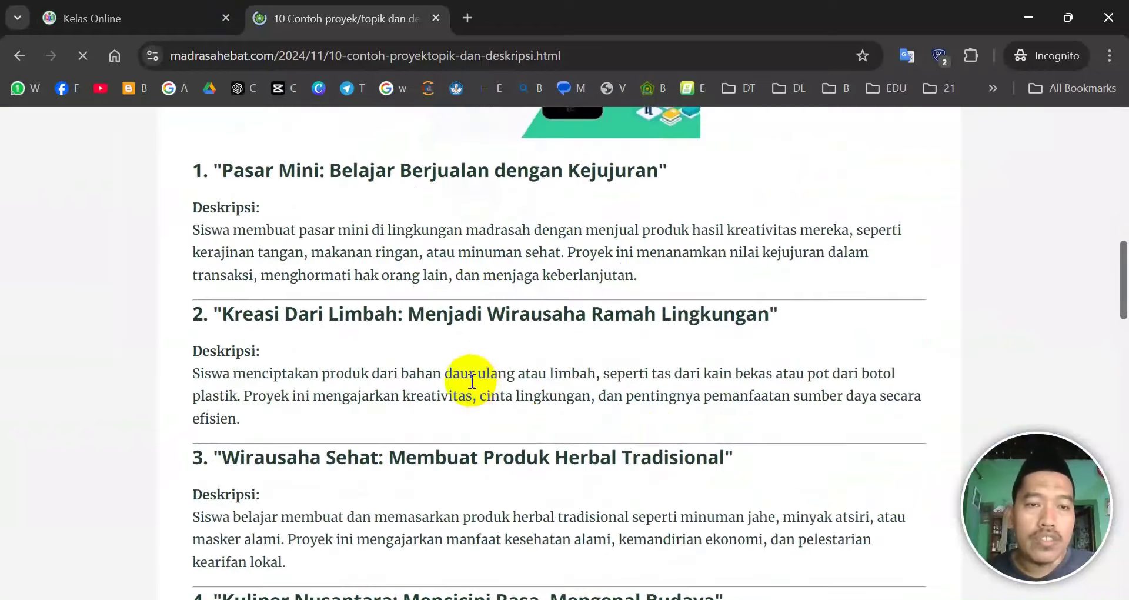
scroll(474, 382, down, 2)
scroll(426, 350, down, 8)
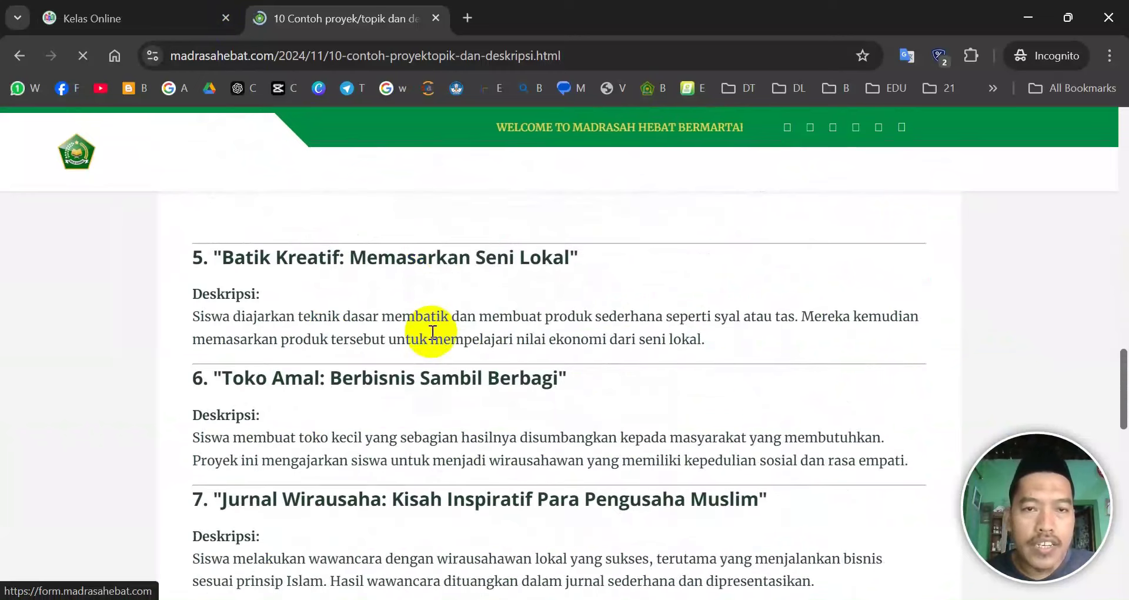
scroll(431, 332, down, 4)
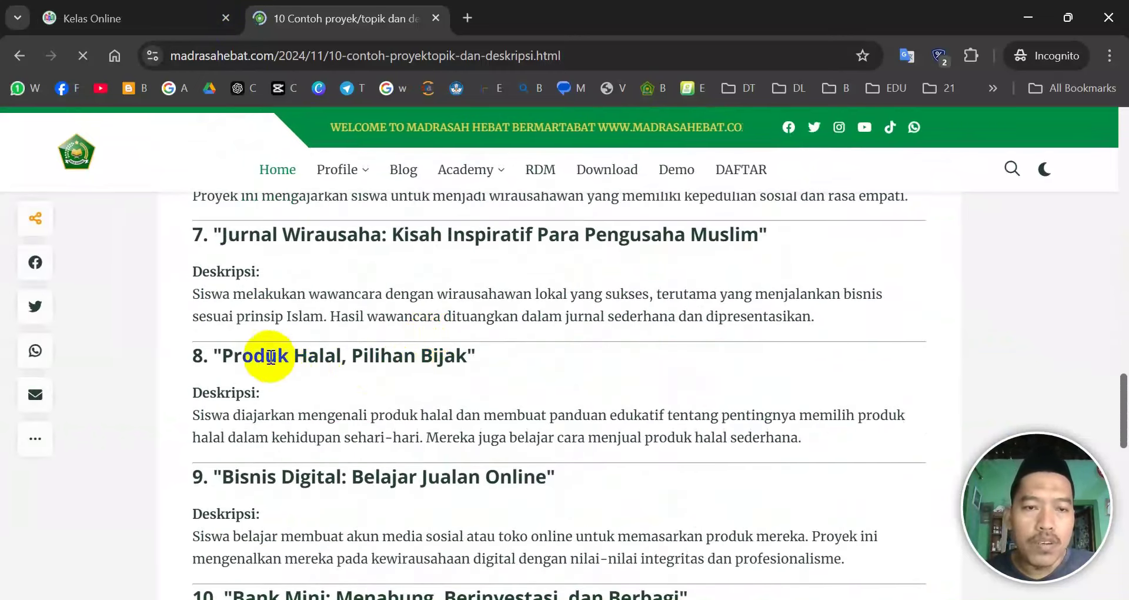
drag(254, 356, 451, 356)
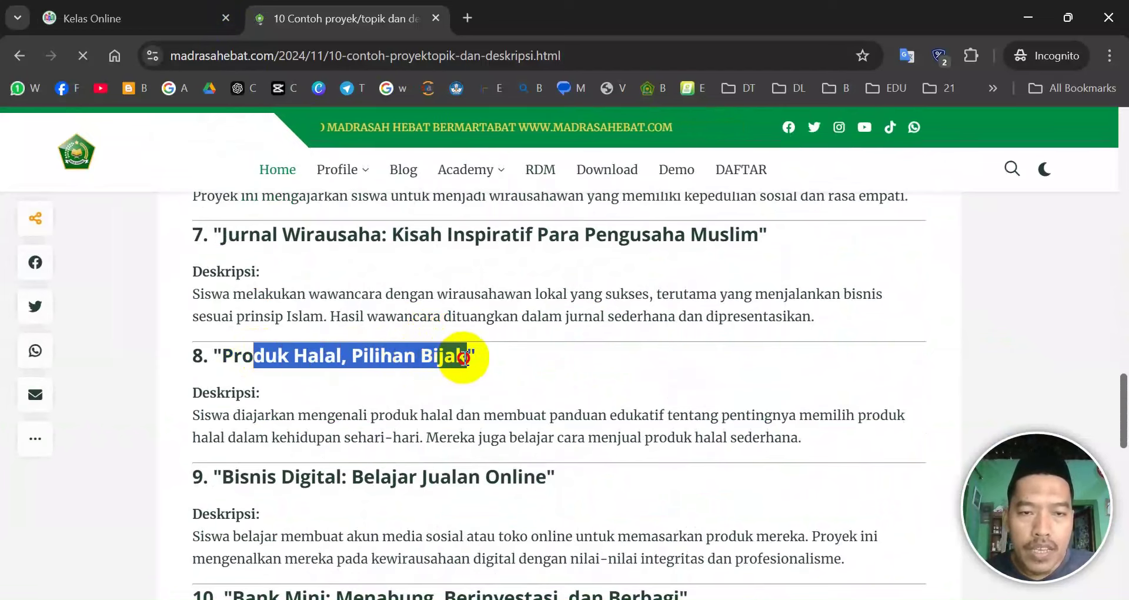
scroll(466, 370, down, 3)
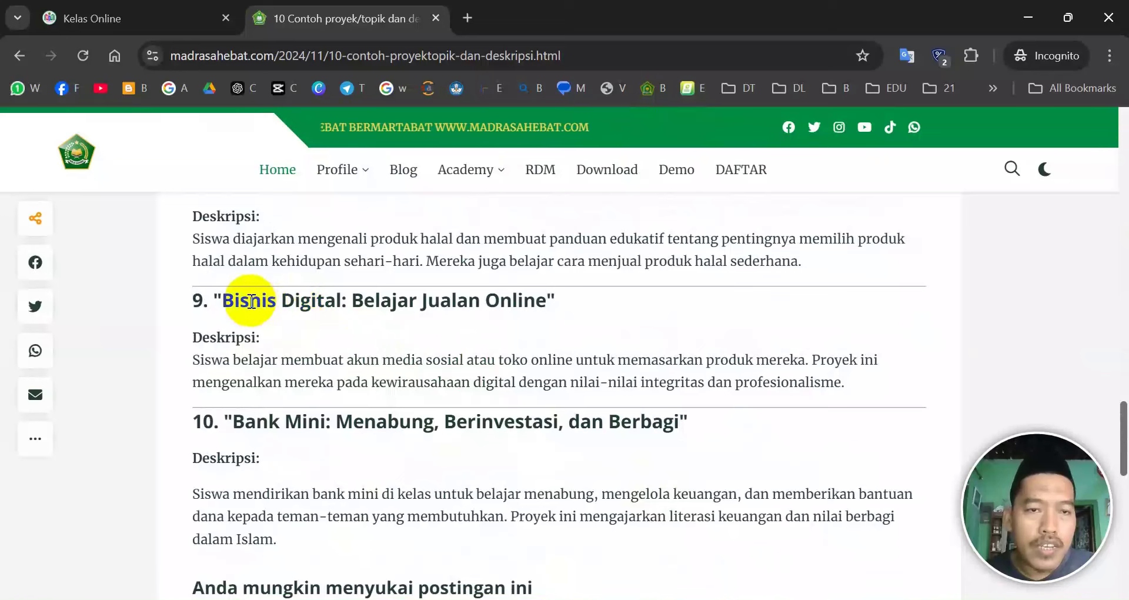
drag(226, 298, 527, 304)
key(ctrl+c)
right_click(517, 303)
click(564, 323)
- Paste "Bisnis Digital: Belajar Jualan Online" as the project title/topic in the P5RA project form
click(134, 20)
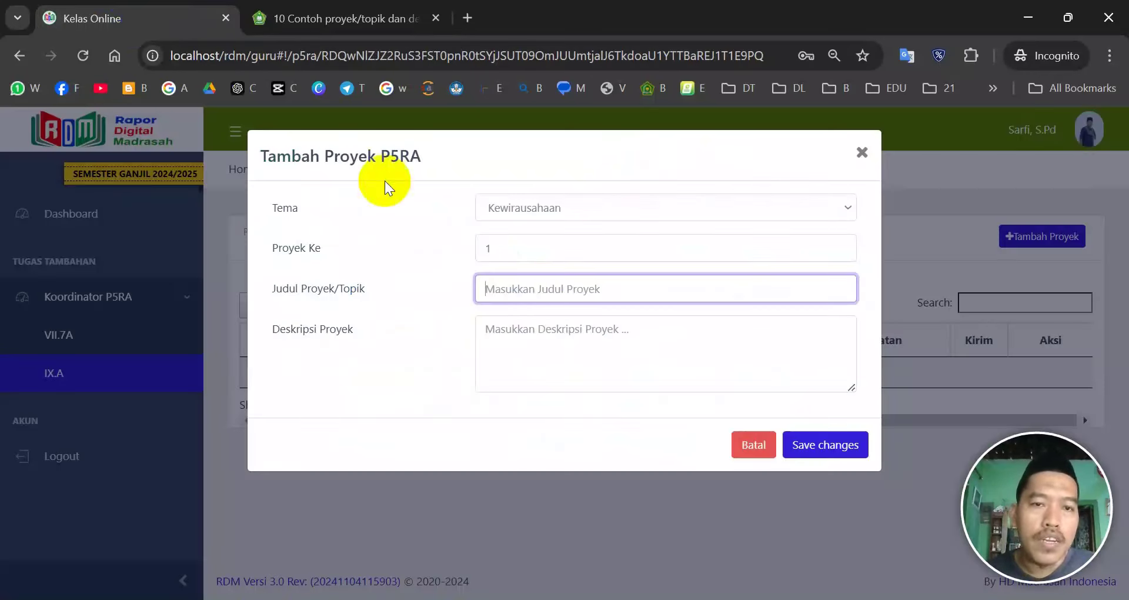
right_click(548, 289)
click(627, 468)
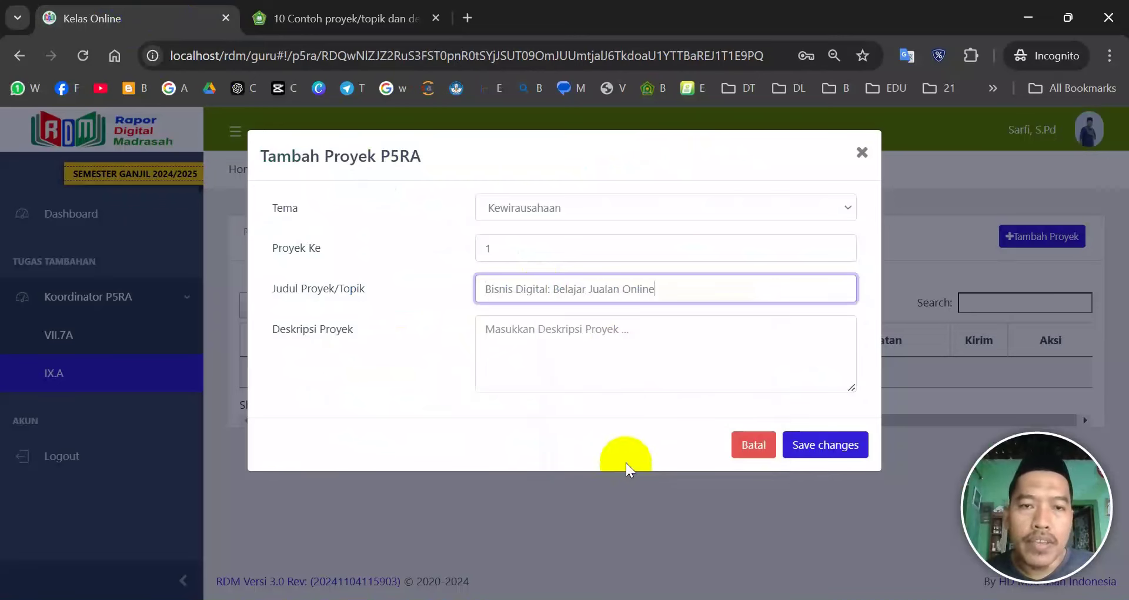
- Copy example 9's description from the article into the project description and save the project
click(612, 348)
click(322, 15)
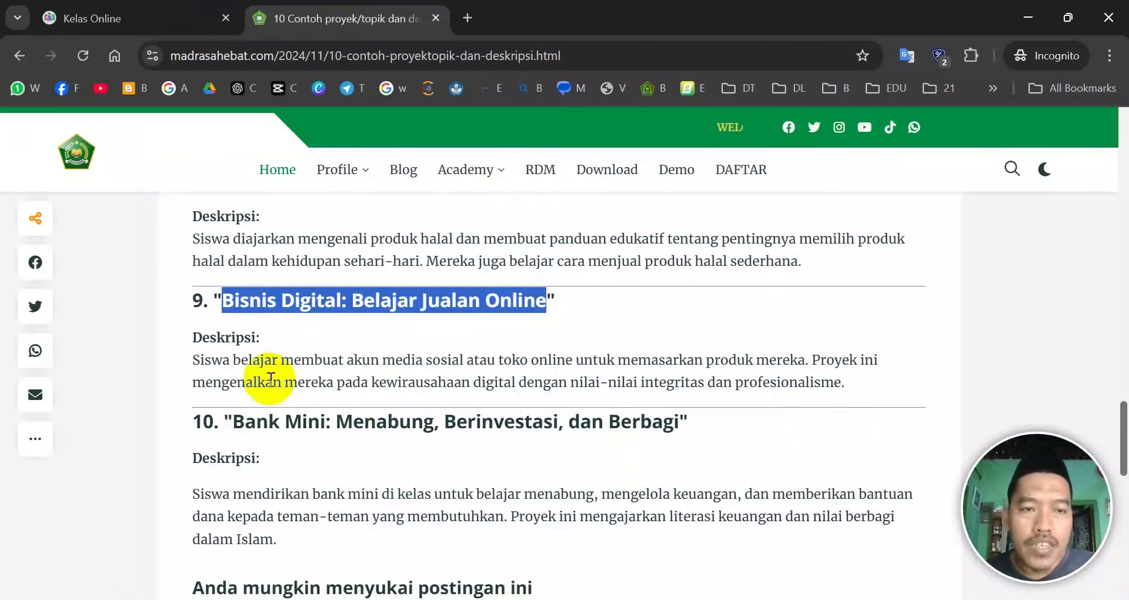
click(240, 356)
triple_click(300, 367)
right_click(380, 371)
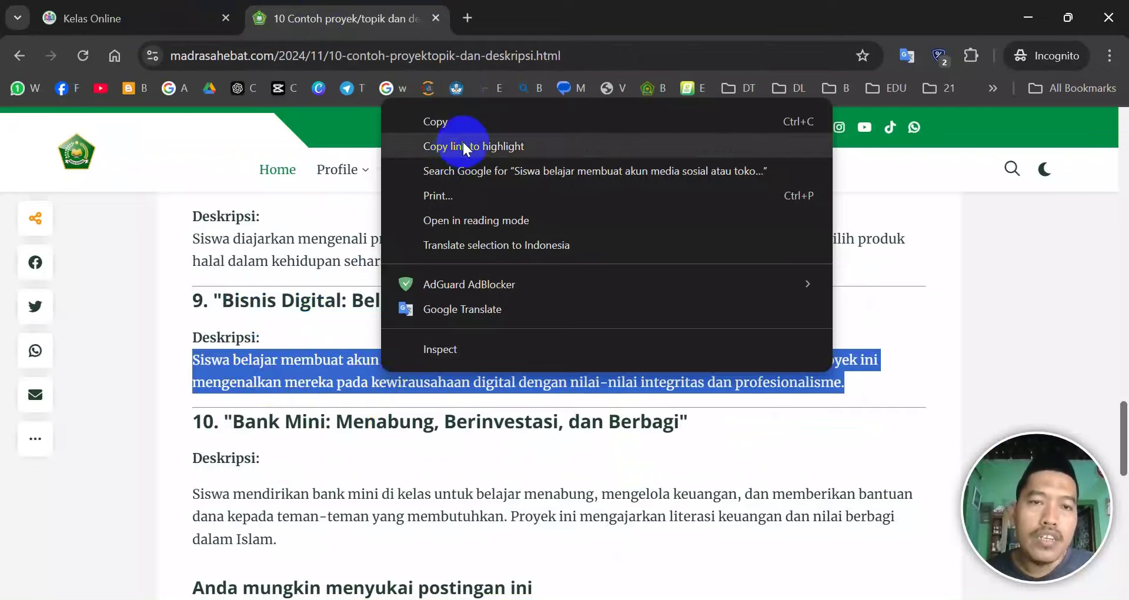
click(471, 124)
click(131, 8)
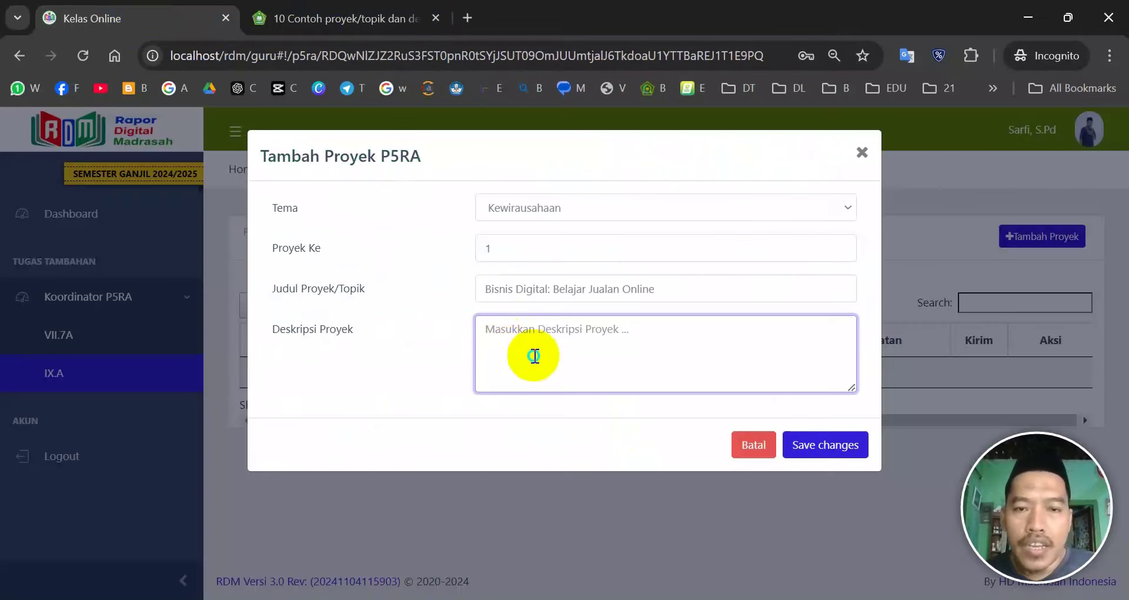
right_click(532, 332)
click(612, 191)
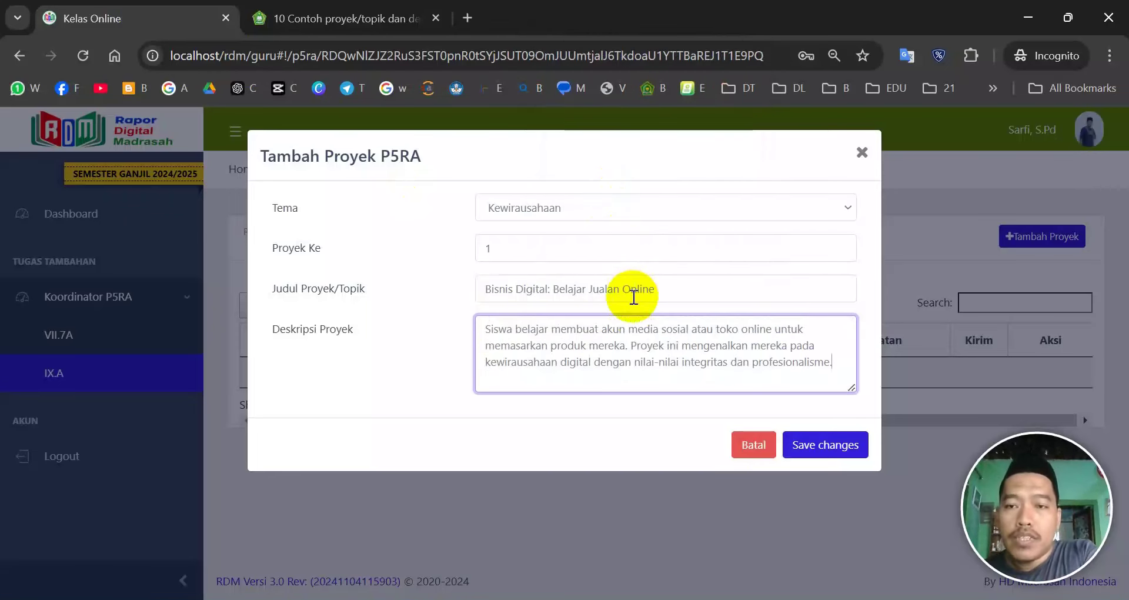
click(829, 450)
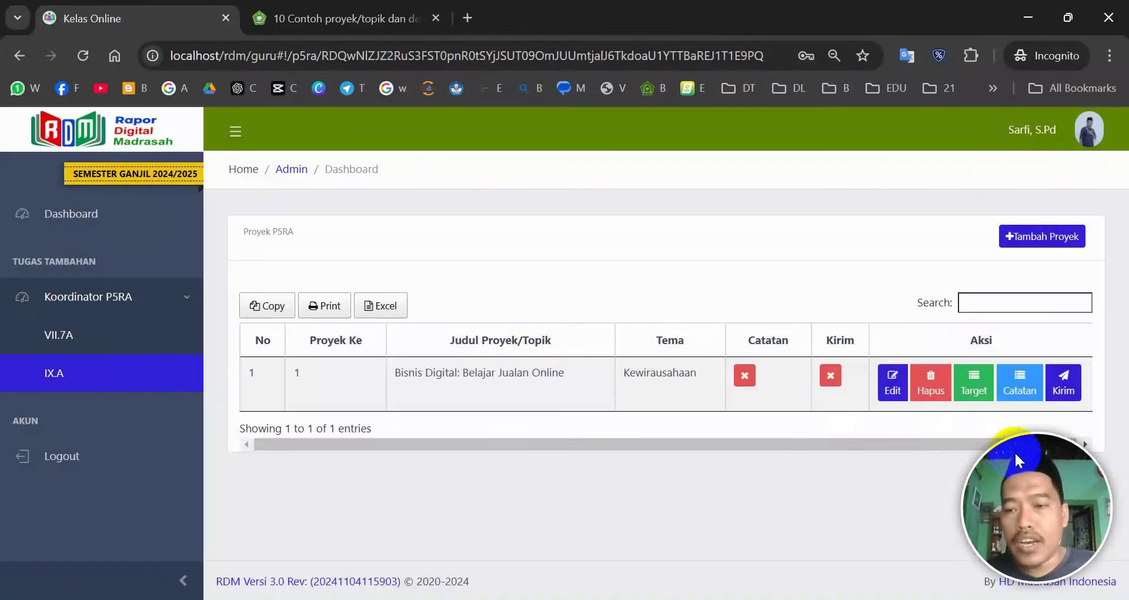
- Open the targets of the project "Bisnis Digital: Belajar Jualan Online" and start adding a target
click(974, 388)
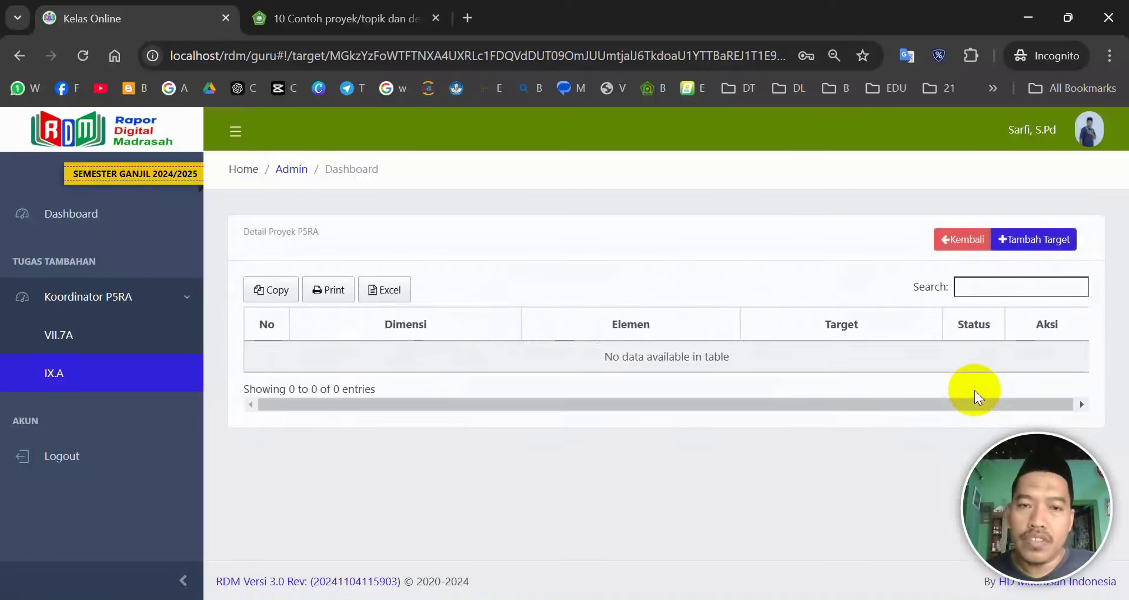
click(955, 239)
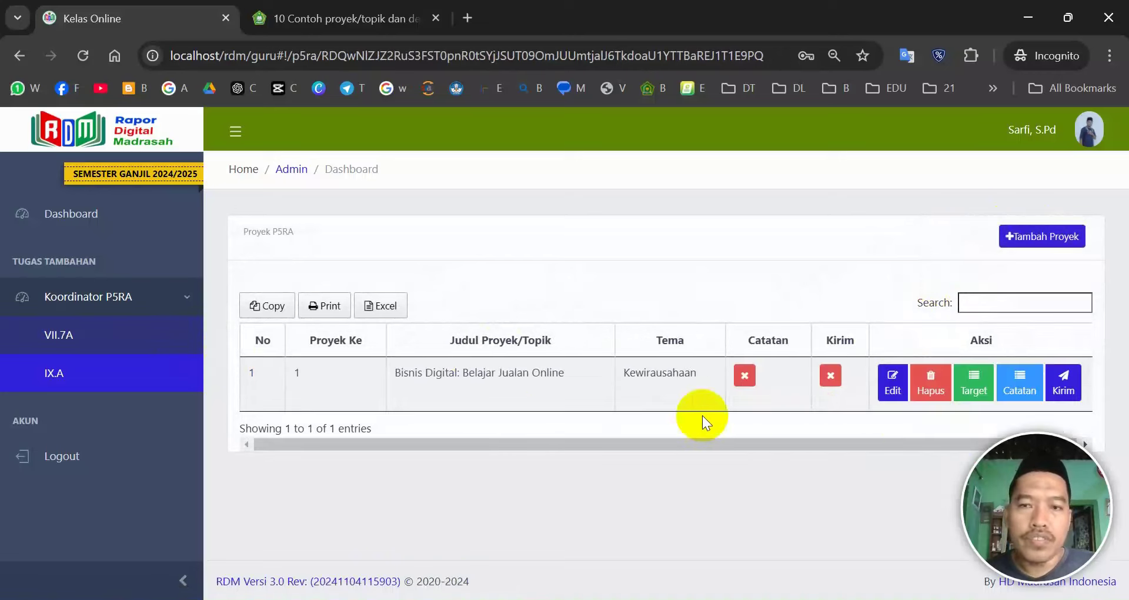
click(973, 385)
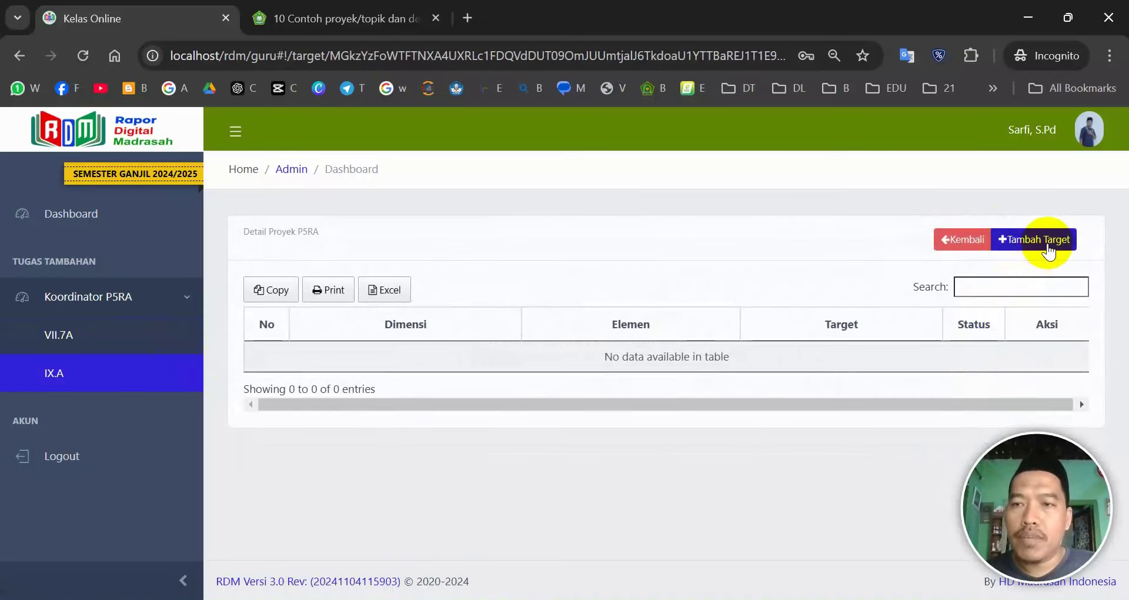
click(1047, 247)
- Set the target's dimension to Mandiri and its element to "Pemahaman diri dan situasi yang dihadapi"
click(620, 205)
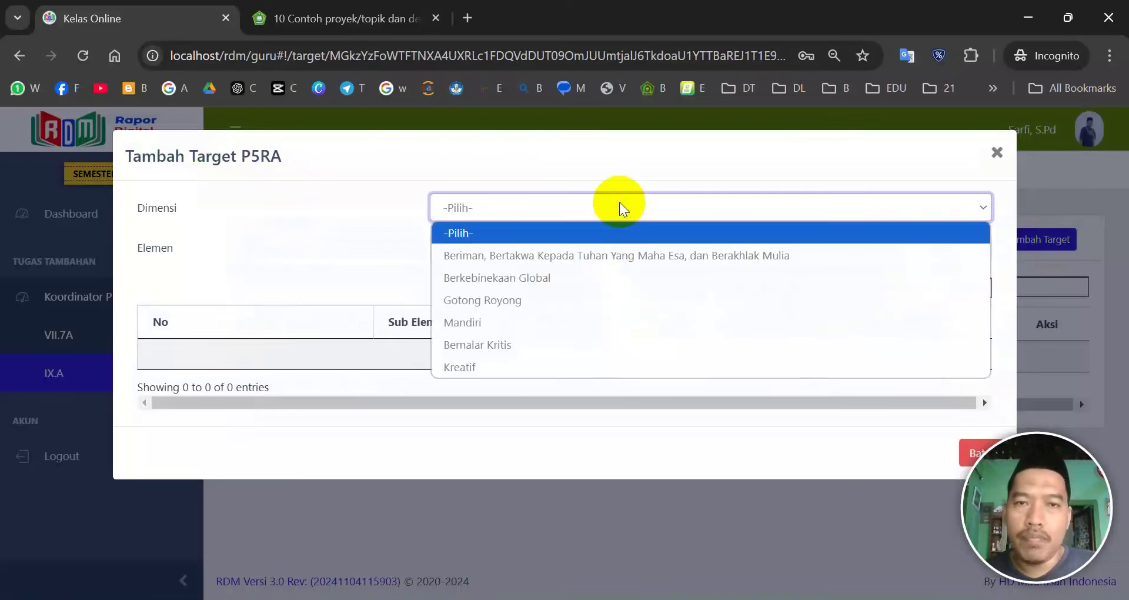
click(588, 321)
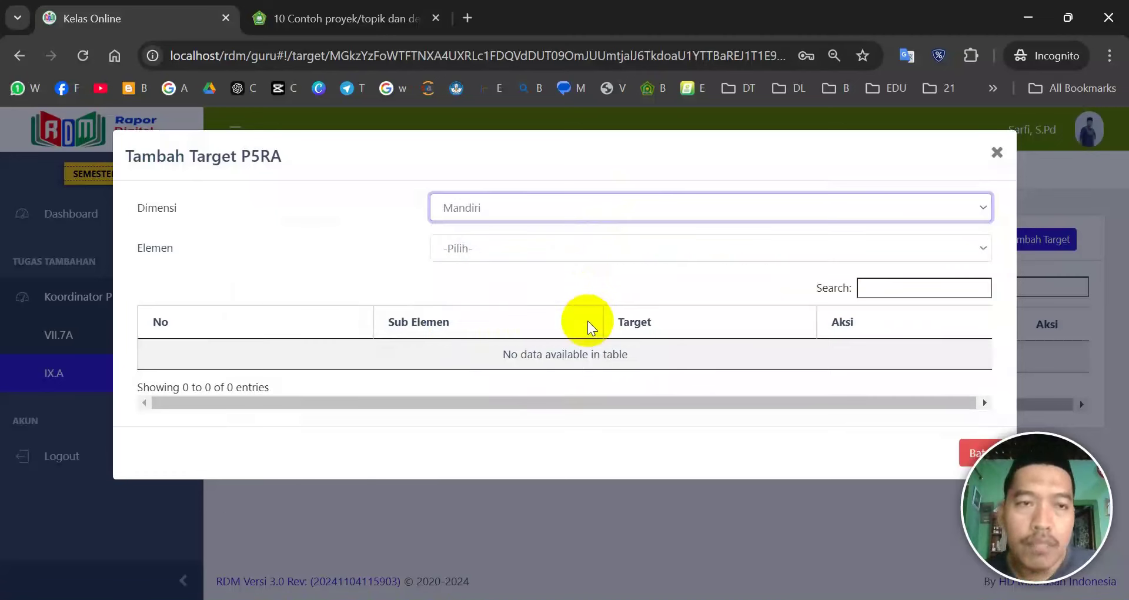
click(572, 245)
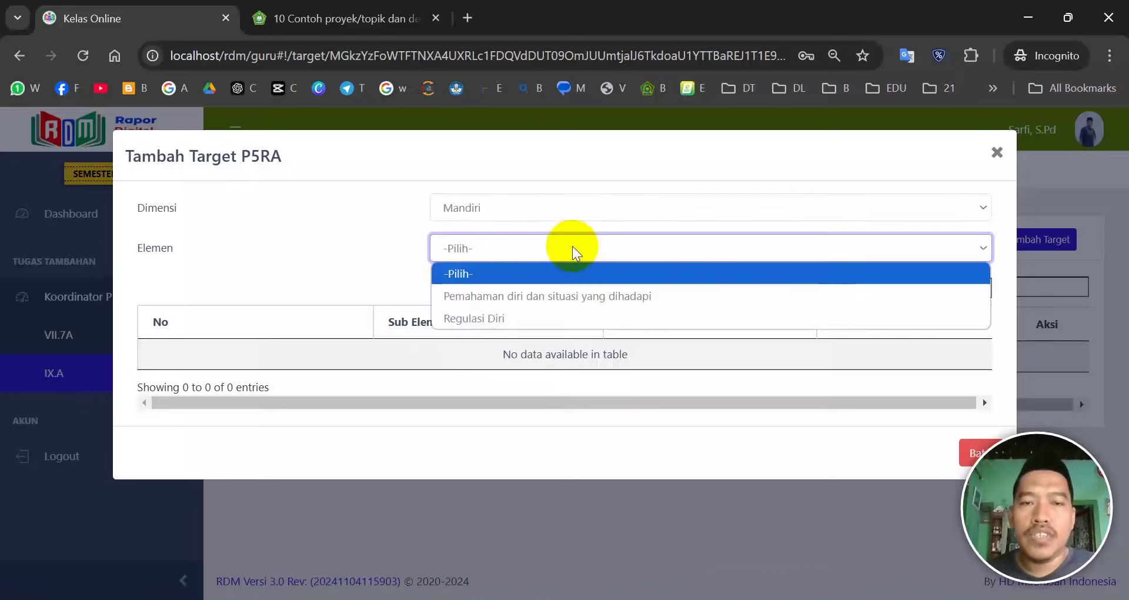
click(581, 294)
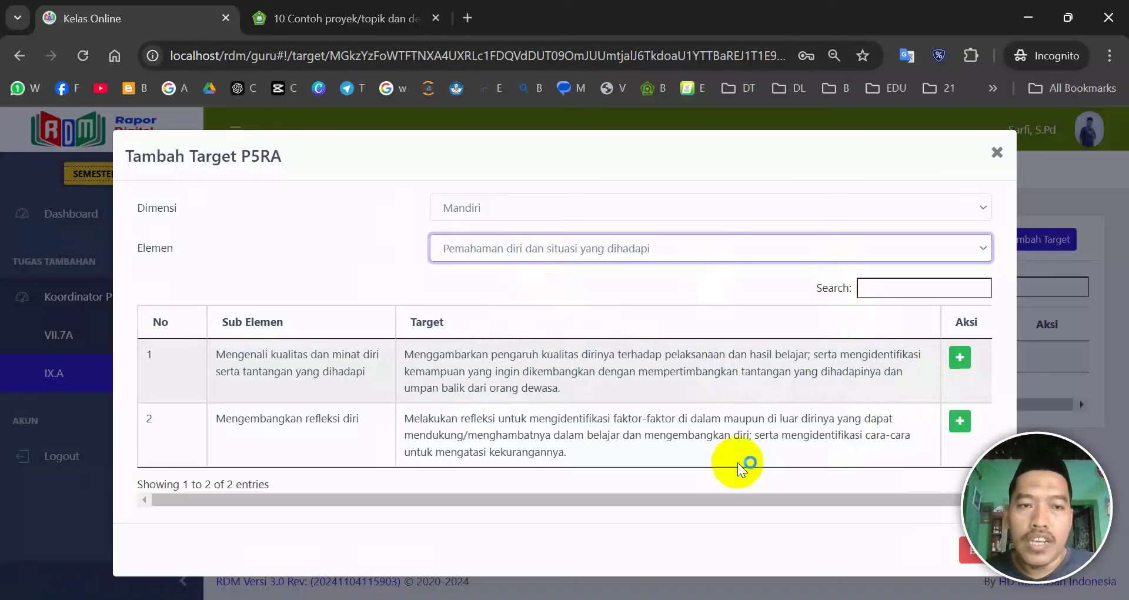
- Switch the element to Regulasi Diri and add the target with sub-element "Menunjukkan inisiatif dan bekerja secara mandiri [Qudwah]"
click(670, 248)
click(664, 312)
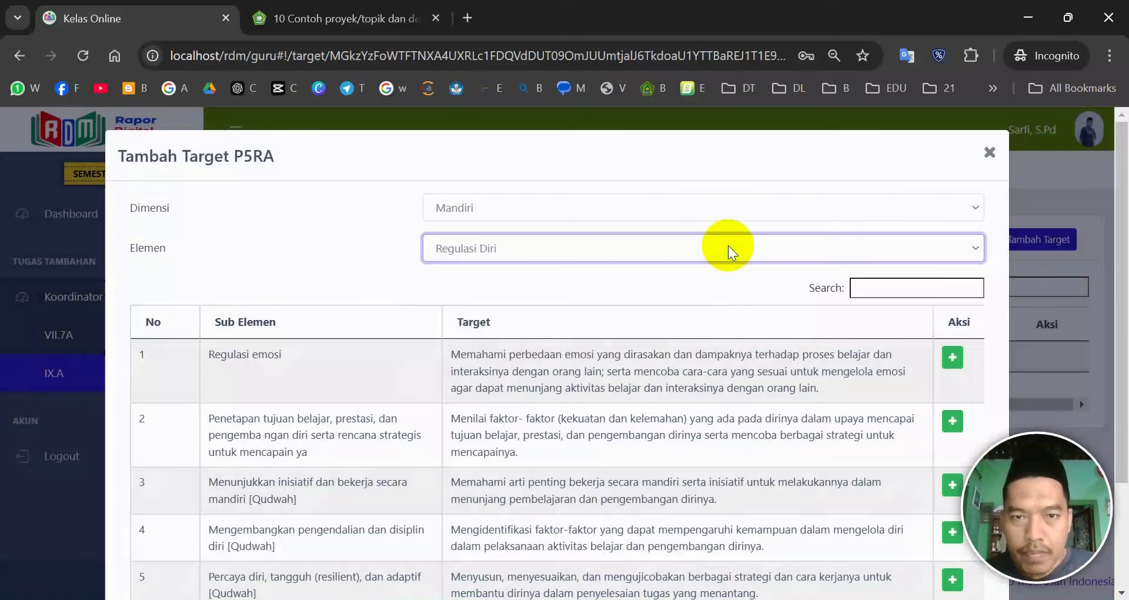
click(728, 245)
click(728, 245)
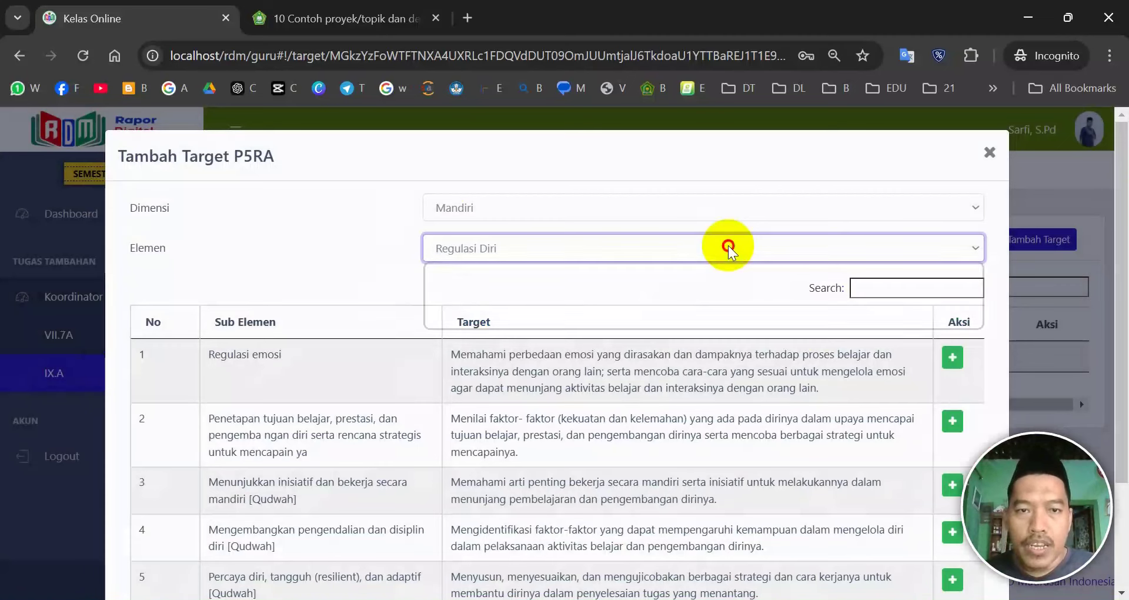
click(309, 250)
scroll(367, 295, down, 3)
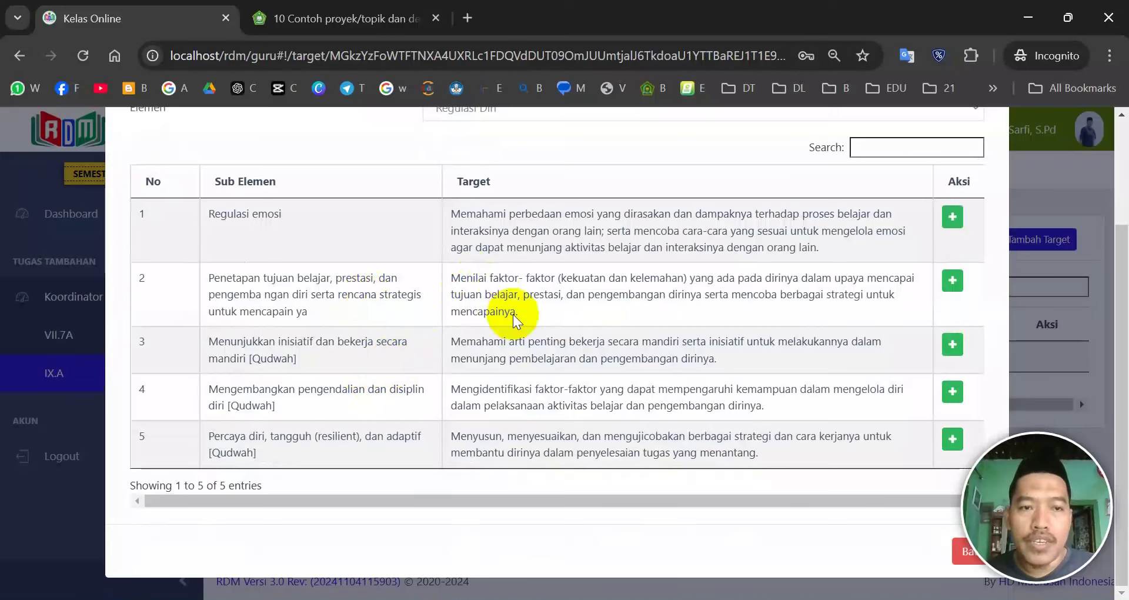
click(953, 344)
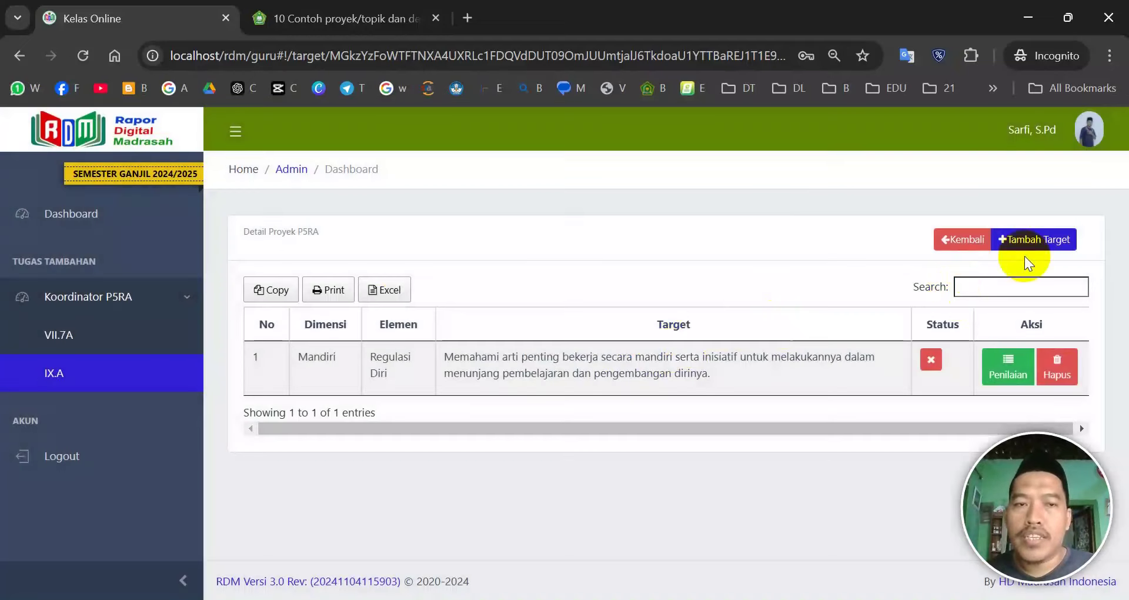
- Add a Mandiri target under "Pemahaman diri dan situasi yang dihadapi" with sub-element "Mengenali kualitas dan minat diri serta tantangan yang dihadapi"
click(1052, 246)
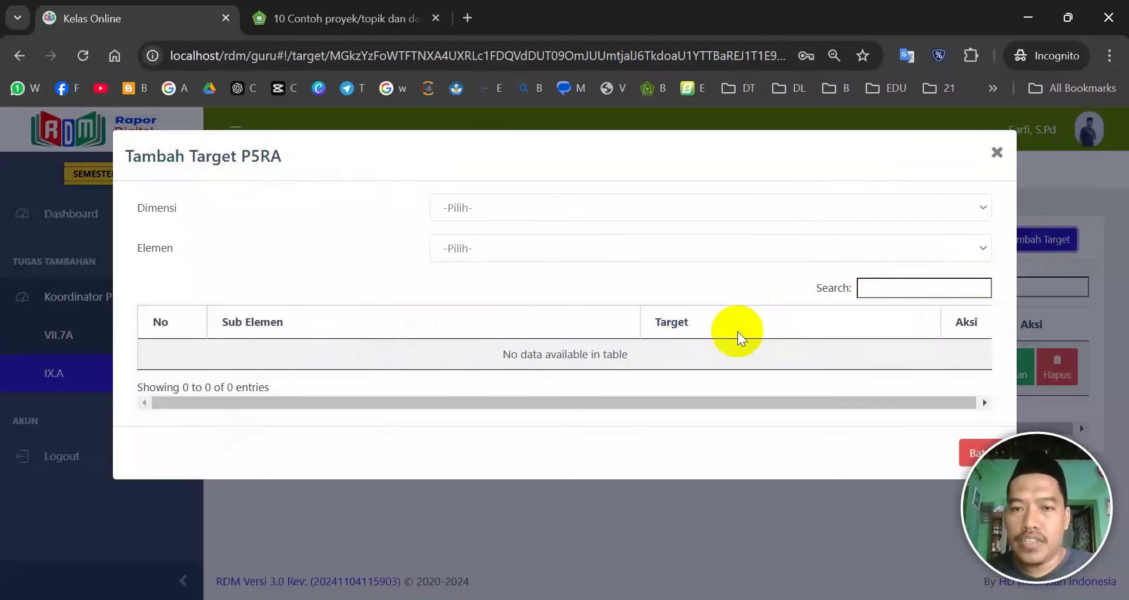
click(675, 211)
click(617, 330)
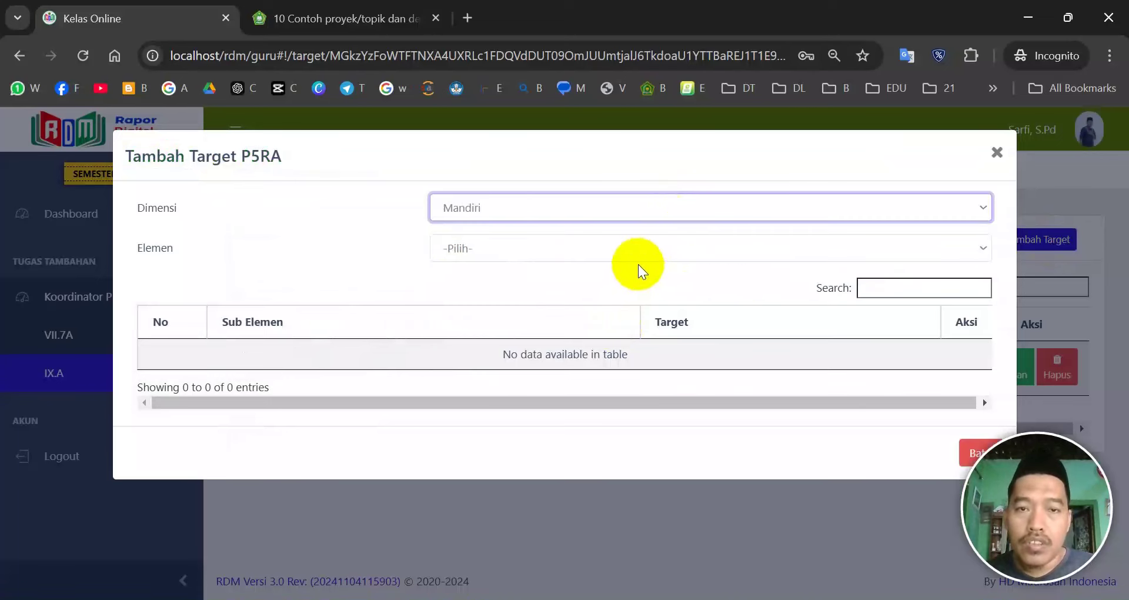
click(634, 249)
click(631, 298)
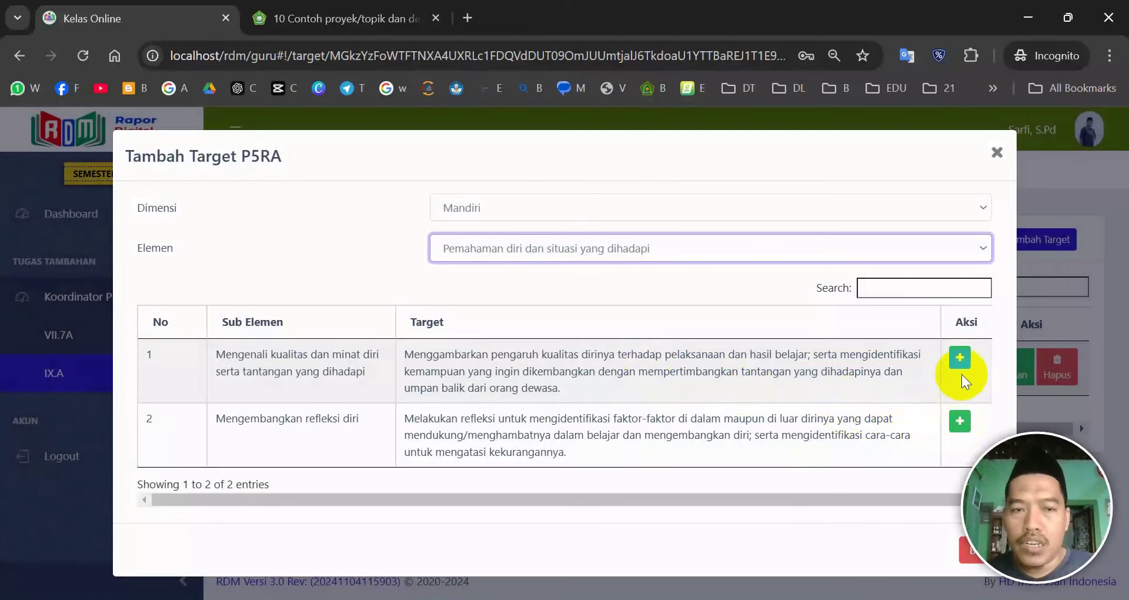
click(960, 357)
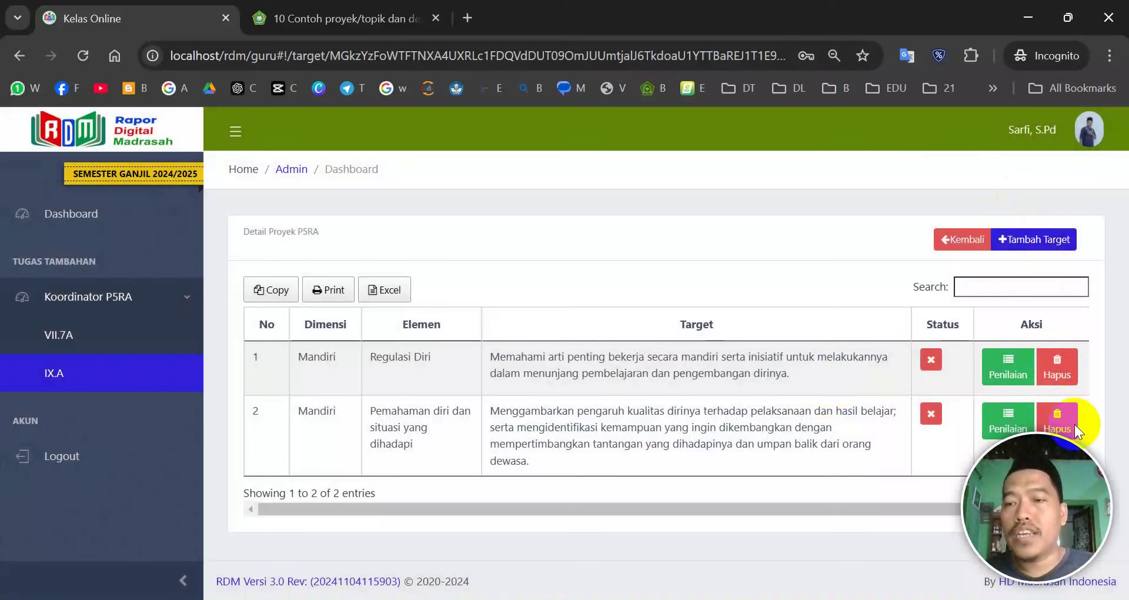
- Open the Regulasi Diri target's assessment and check the rating categories in the sample P5RA report in PDF-XChange Editor
click(1009, 375)
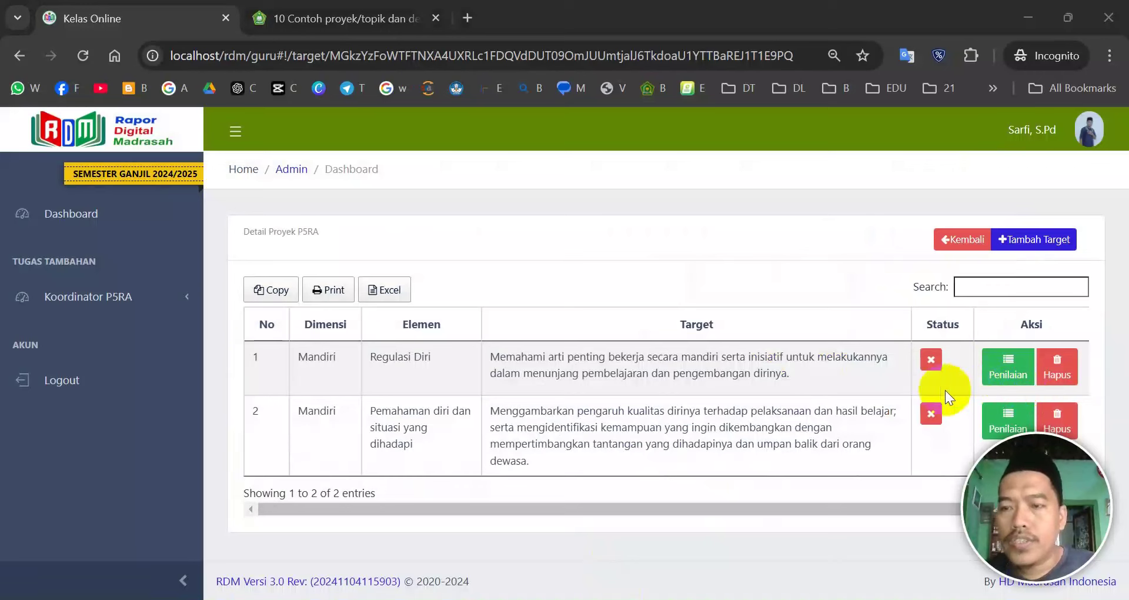
click(1009, 376)
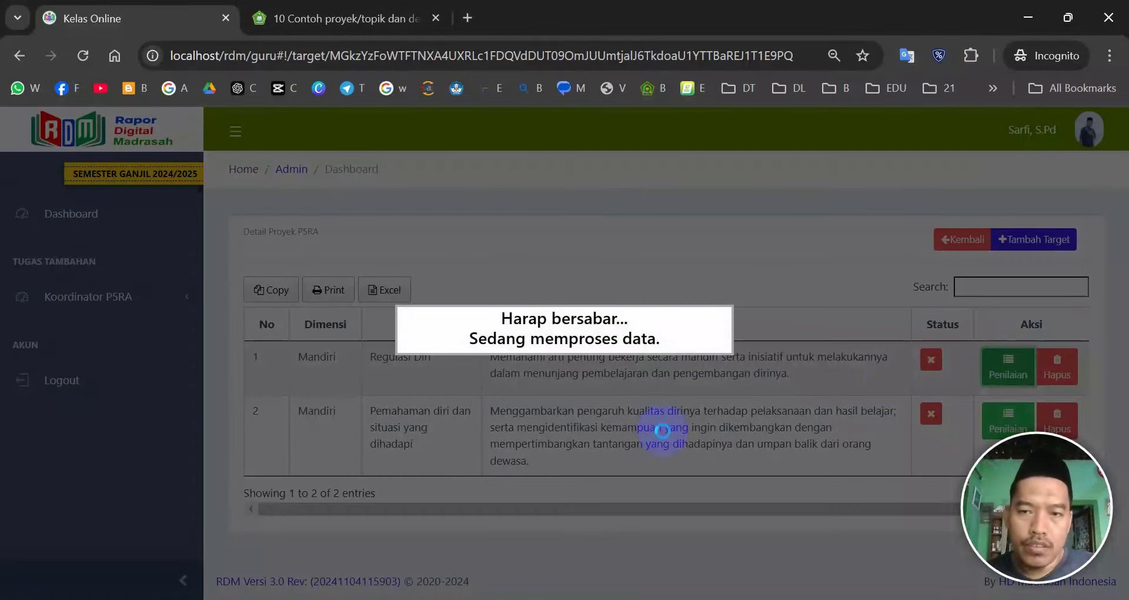
scroll(623, 359, down, 2)
scroll(643, 374, up, 2)
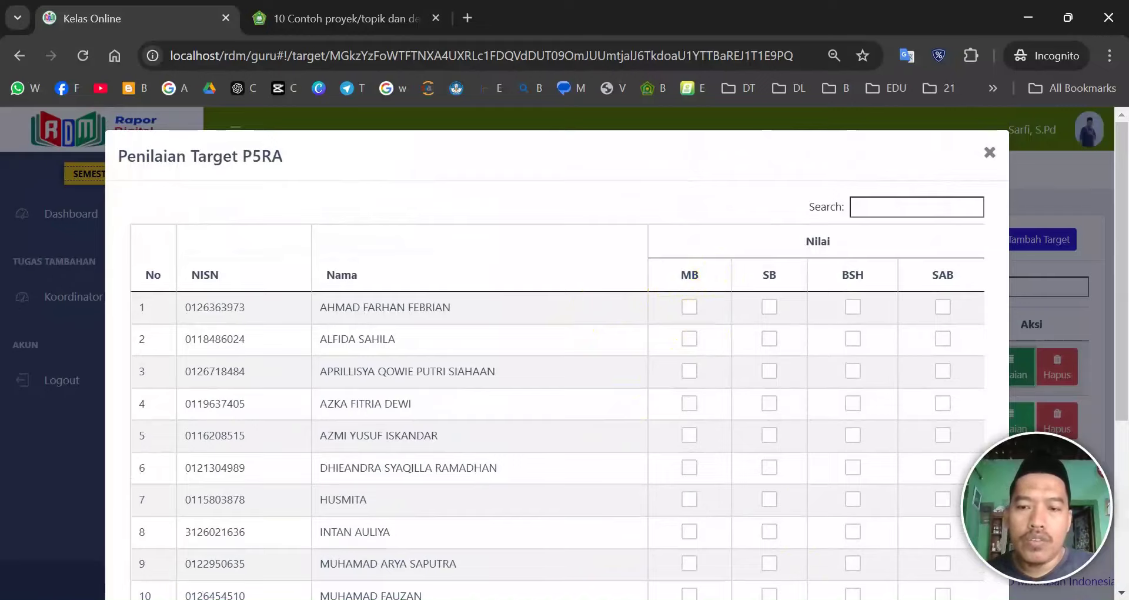
click(823, 597)
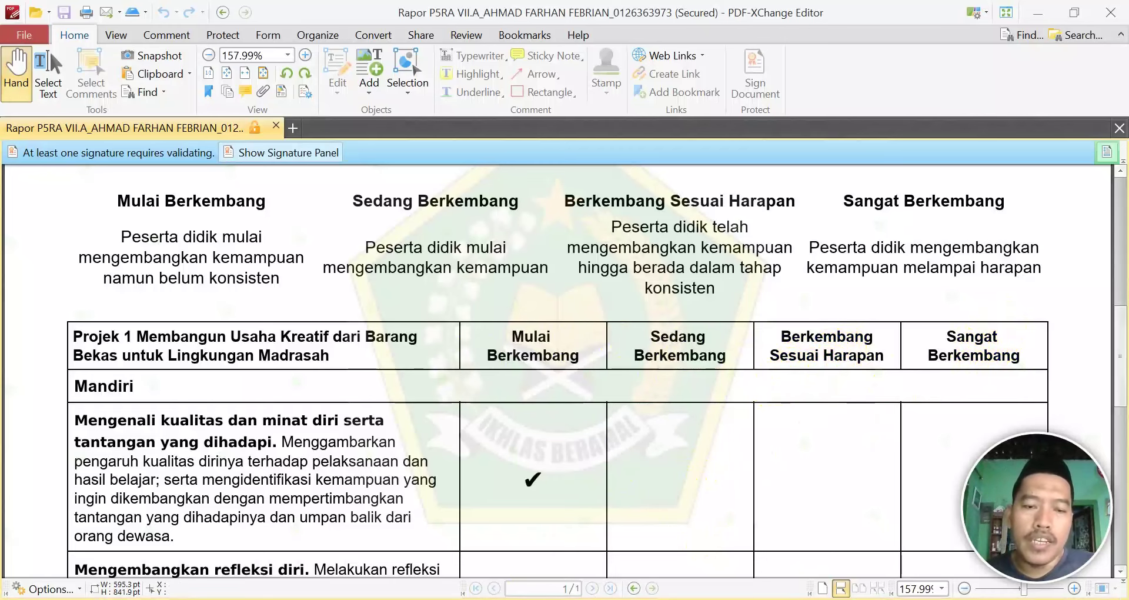
key(alt+Tab)
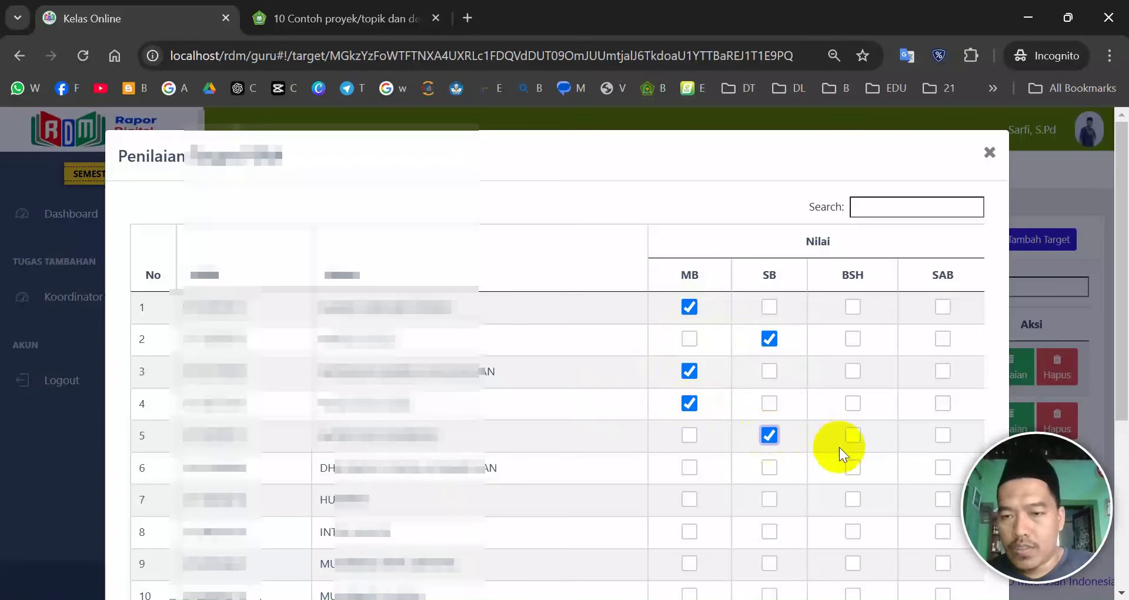
- Rate the Regulasi Diri target MB for students 1, 3, 4 and 8, BSH for student 6 and SB for the rest, and save
click(853, 468)
click(769, 499)
scroll(788, 459, down, 3)
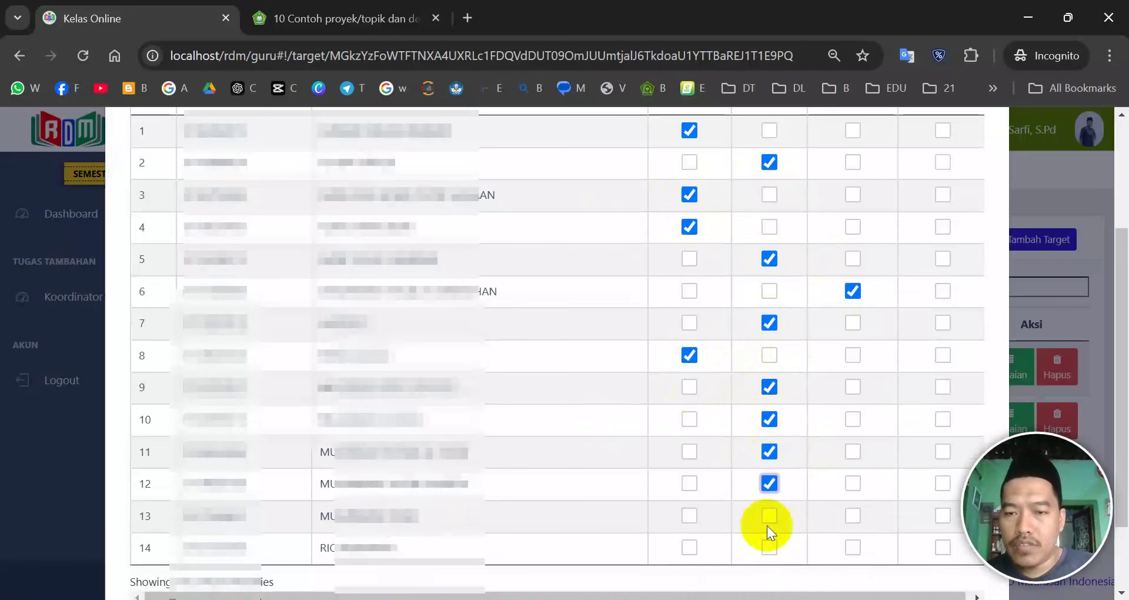
scroll(803, 448, down, 2)
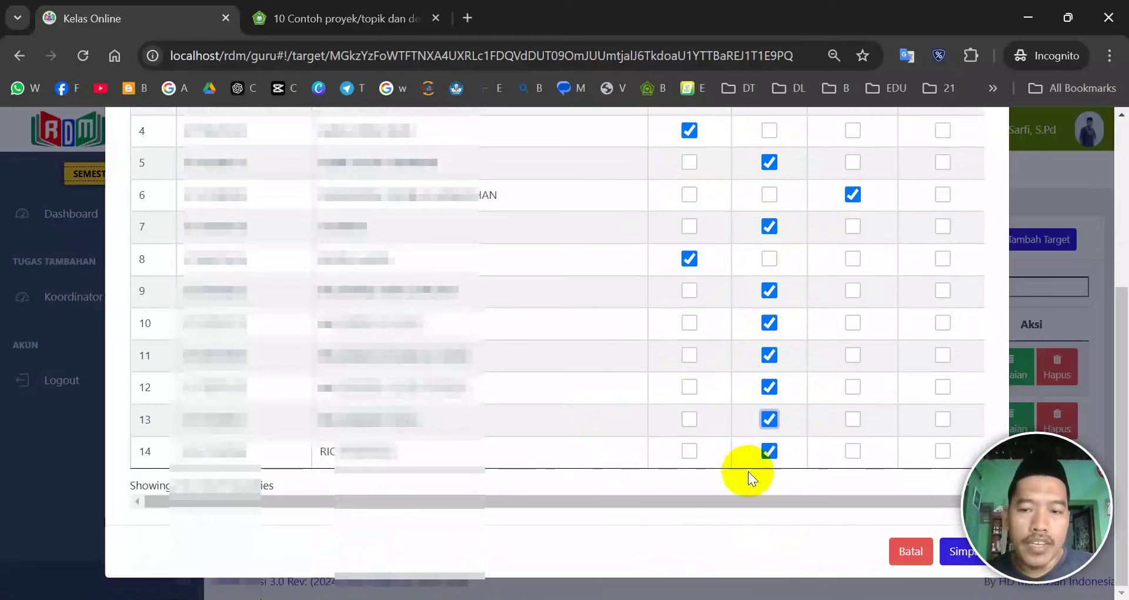
click(952, 560)
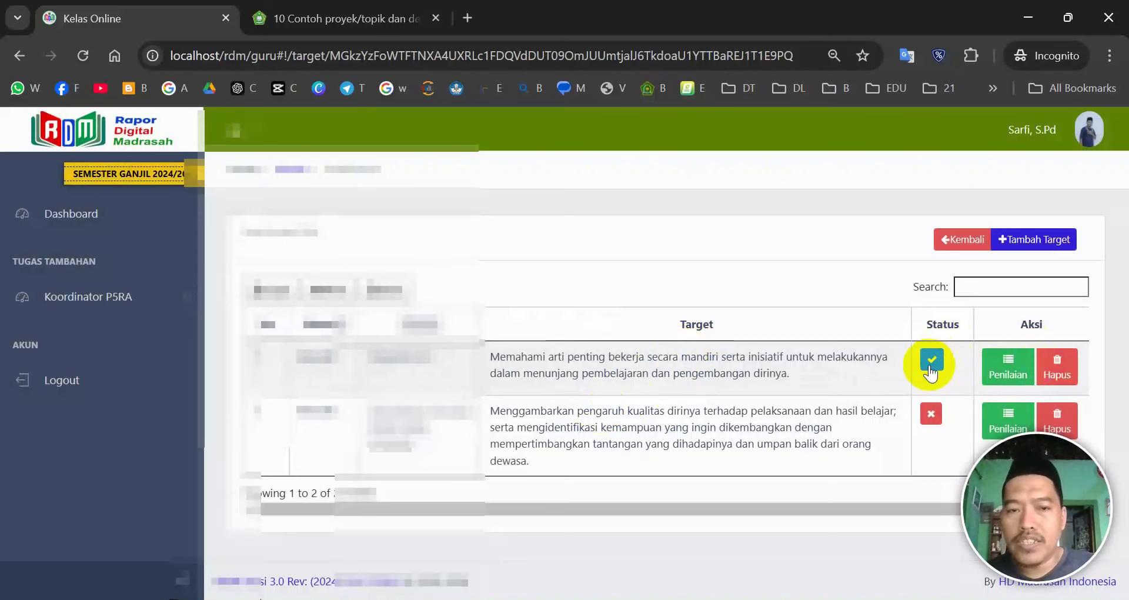
click(670, 438)
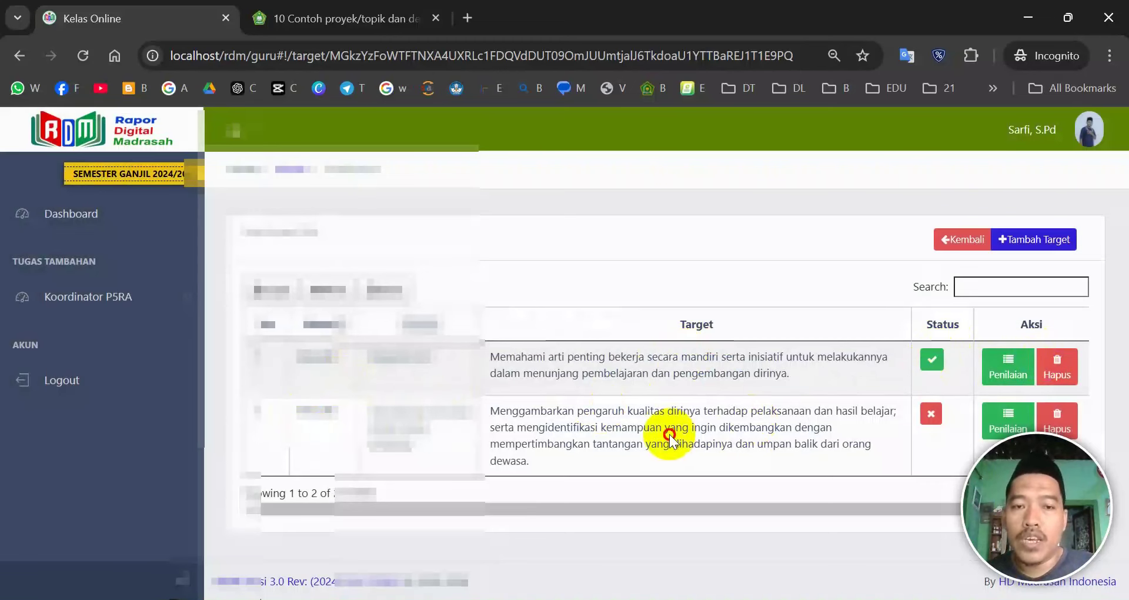
click(406, 412)
click(753, 423)
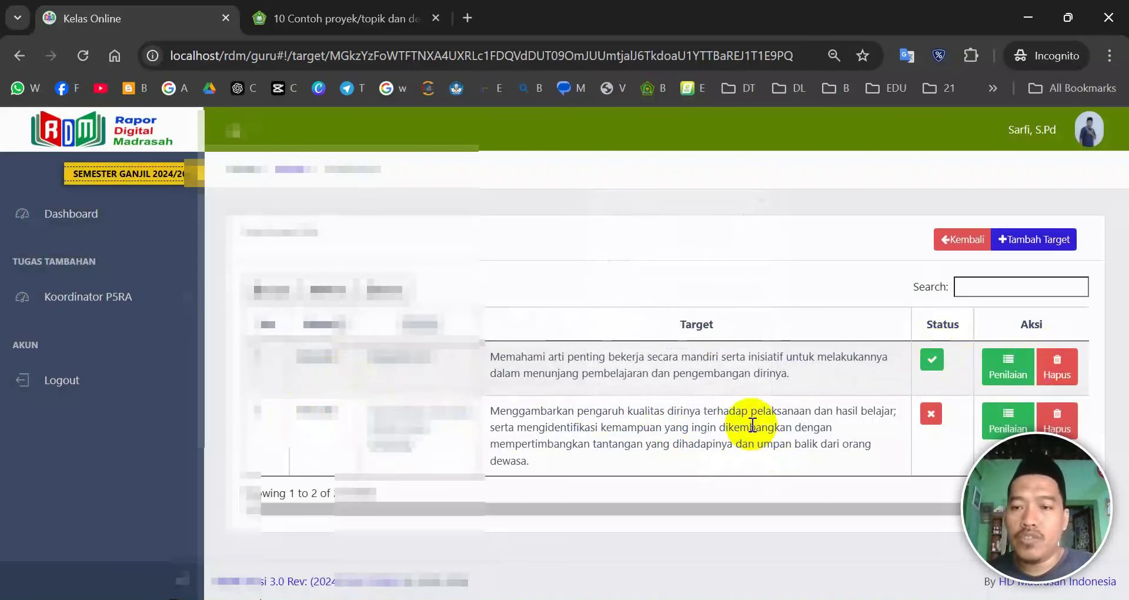
- Rate the "Pemahaman diri dan situasi yang dihadapi" target SB for students 1 to 8 and BSH for students 9 to 14, and save
click(1001, 417)
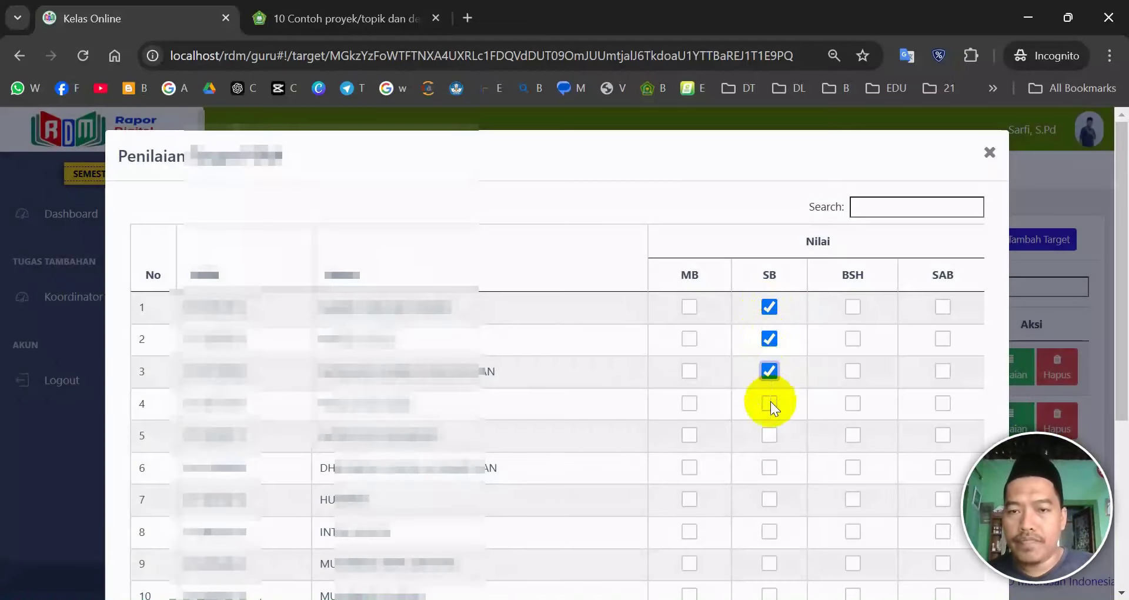
click(769, 532)
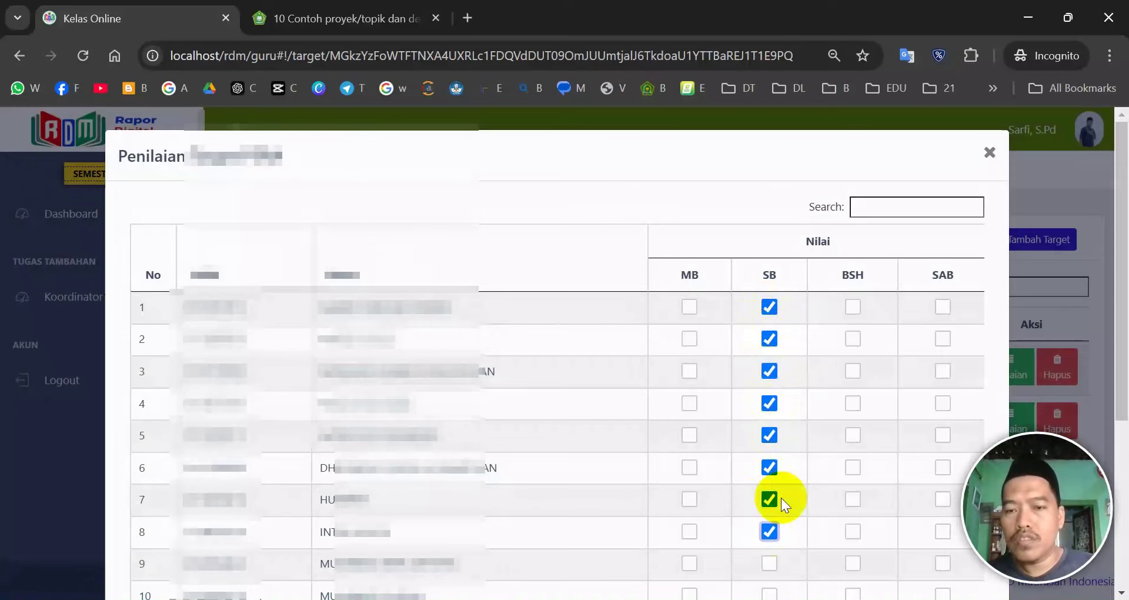
scroll(768, 532, down, 5)
click(853, 301)
click(853, 330)
click(853, 363)
click(853, 395)
click(852, 427)
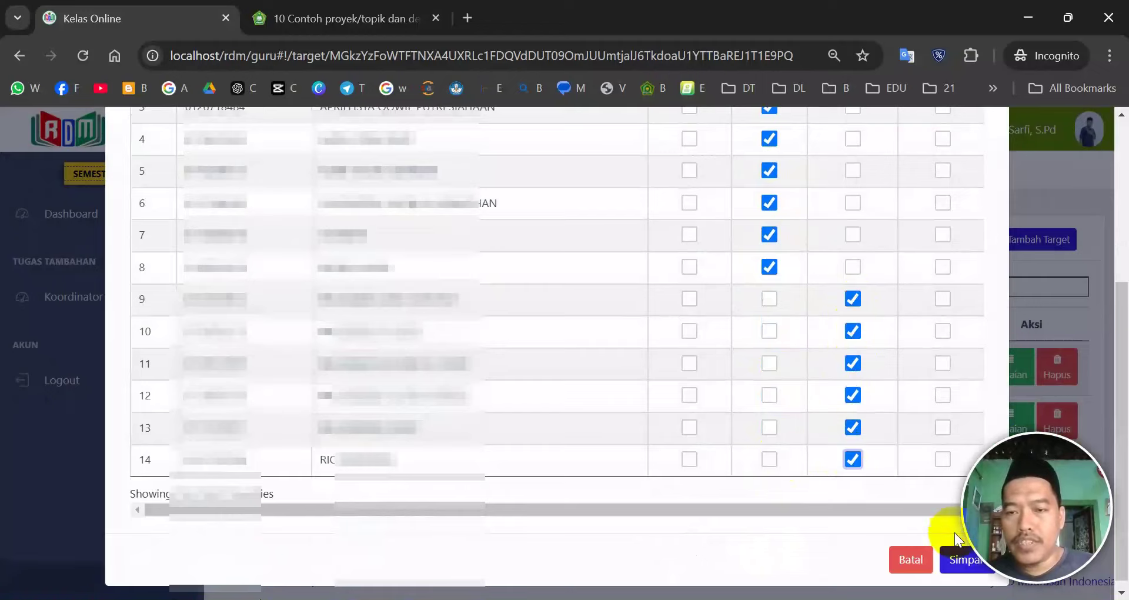
click(958, 559)
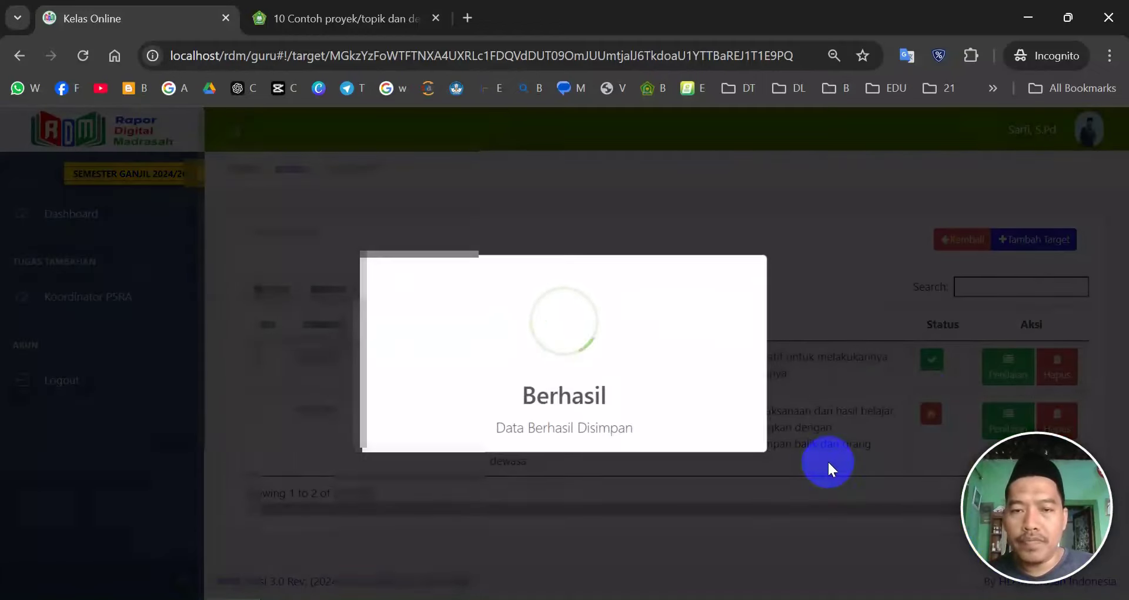
- Return to class IX.A's P5RA project list and open the student notes (Catatan) of "Bisnis Digital: Belajar Jualan Online"
click(952, 376)
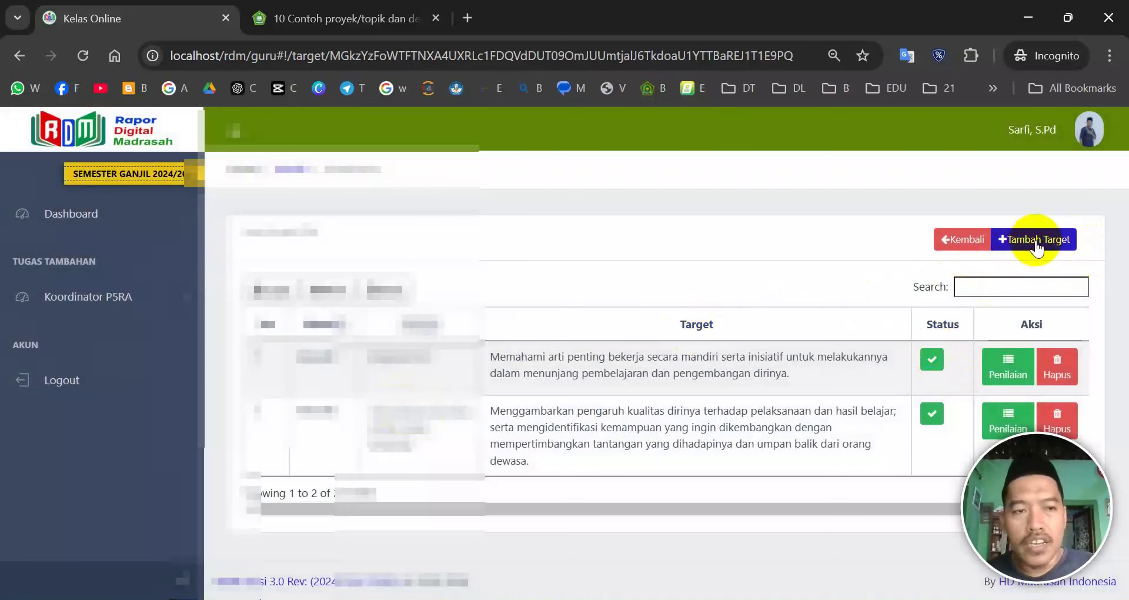
click(959, 237)
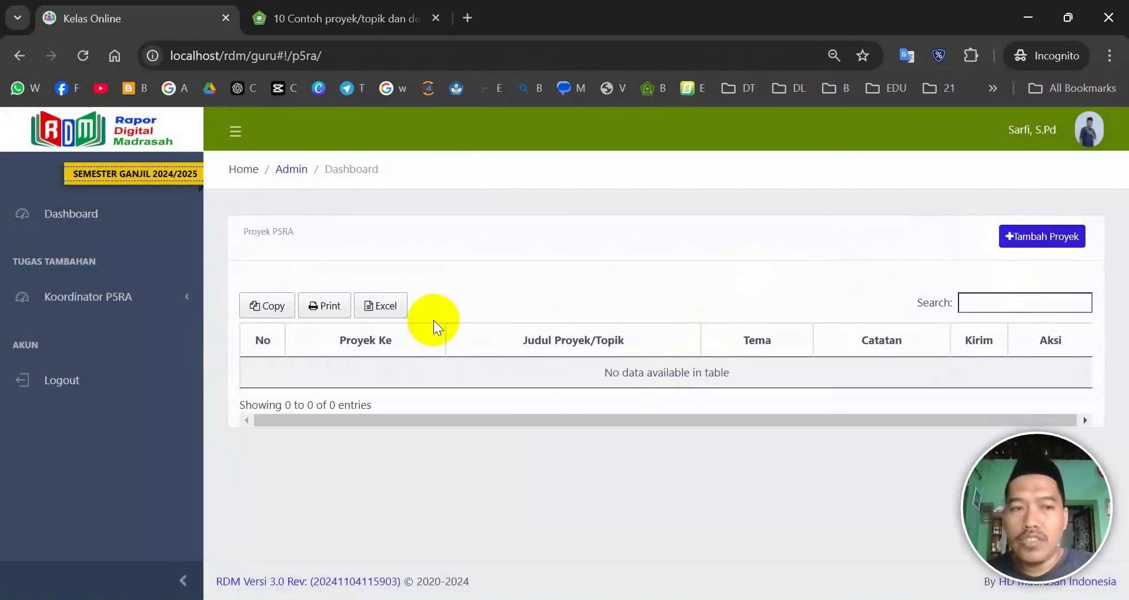
click(154, 303)
click(140, 372)
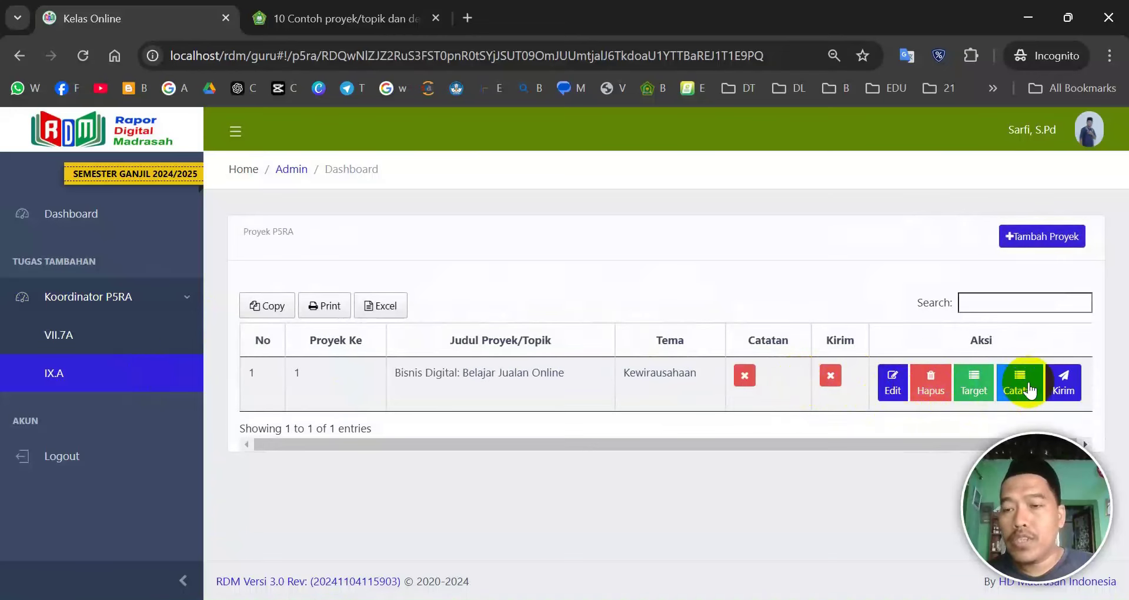
click(1031, 383)
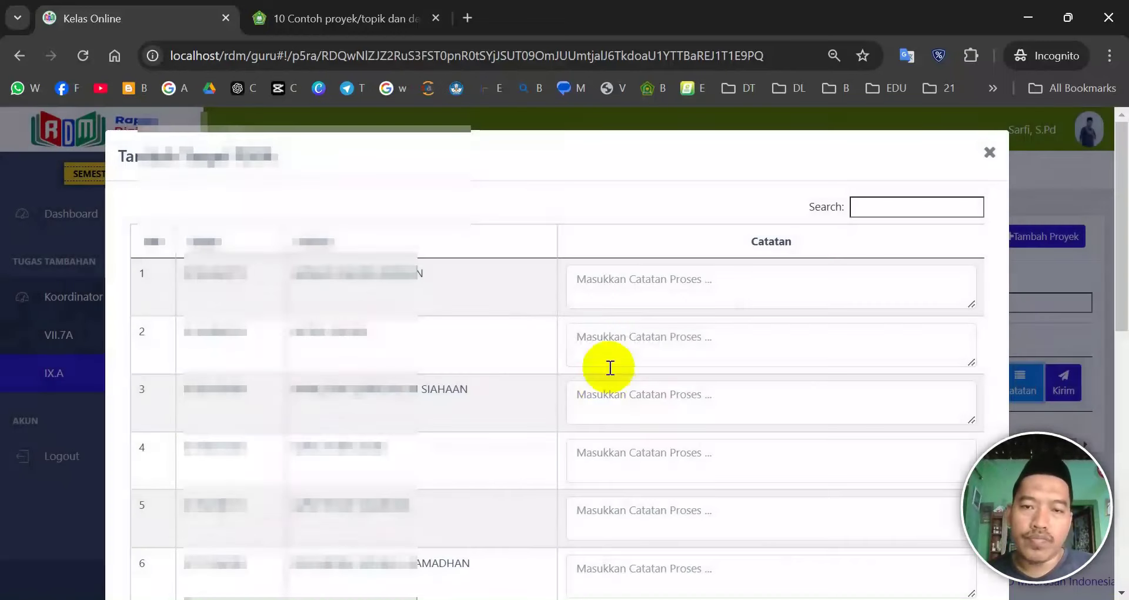
click(665, 287)
drag(384, 261, 547, 285)
click(665, 288)
click(676, 345)
click(681, 390)
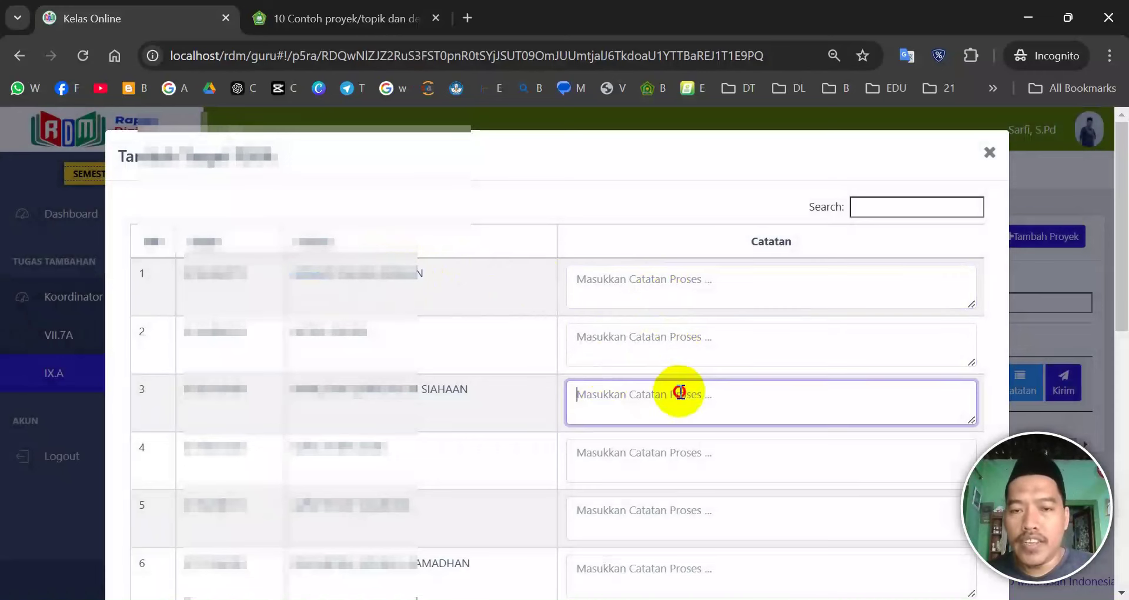
click(692, 350)
click(702, 399)
click(698, 457)
click(698, 513)
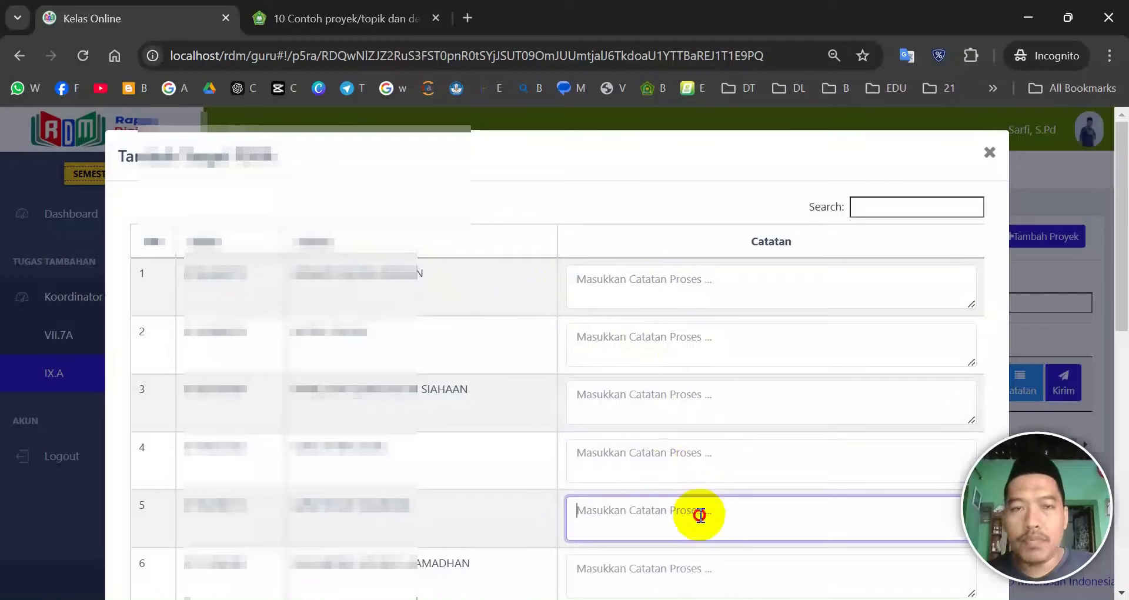
- Open the related madrasahebat.com article "30 Contoh koordinator P5RA dengan topik" and go to its example notes
click(341, 17)
scroll(424, 260, down, 10)
scroll(429, 262, up, 9)
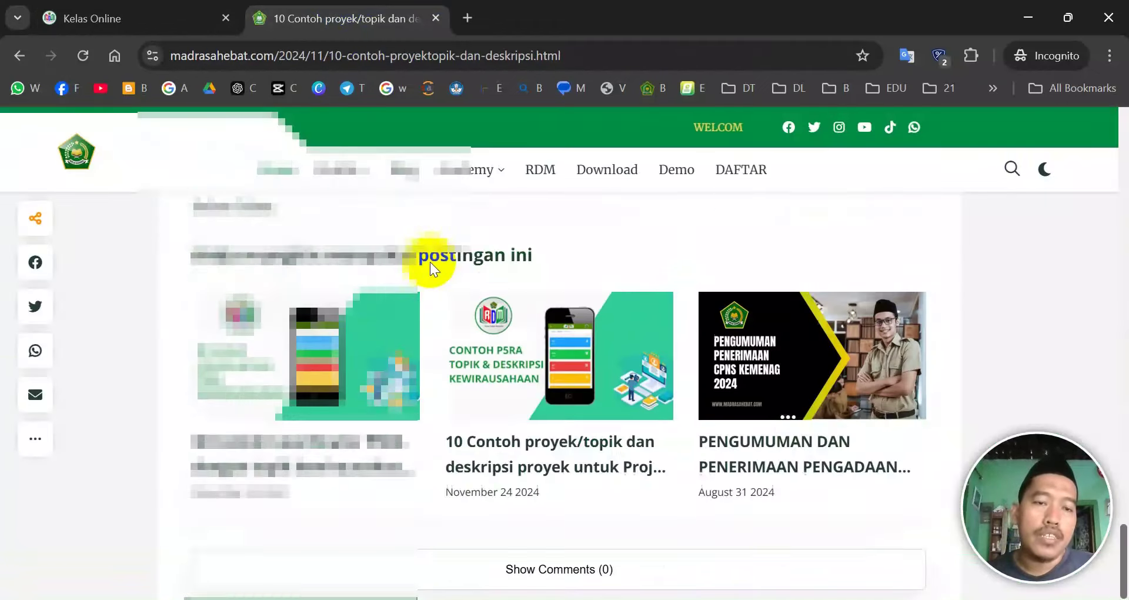
scroll(430, 262, down, 4)
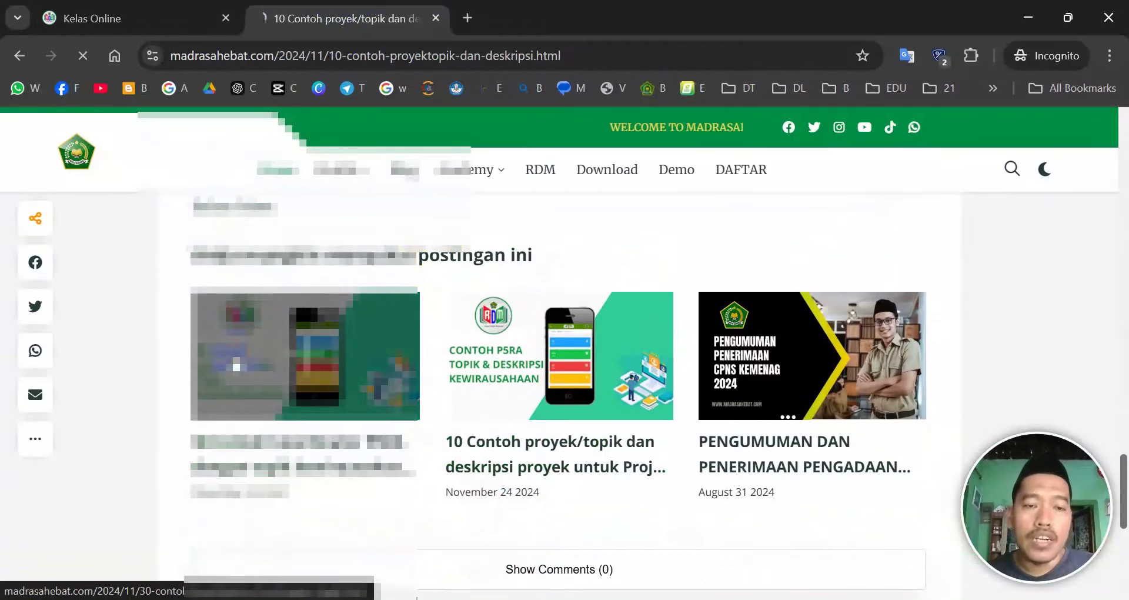
click(238, 365)
click(167, 13)
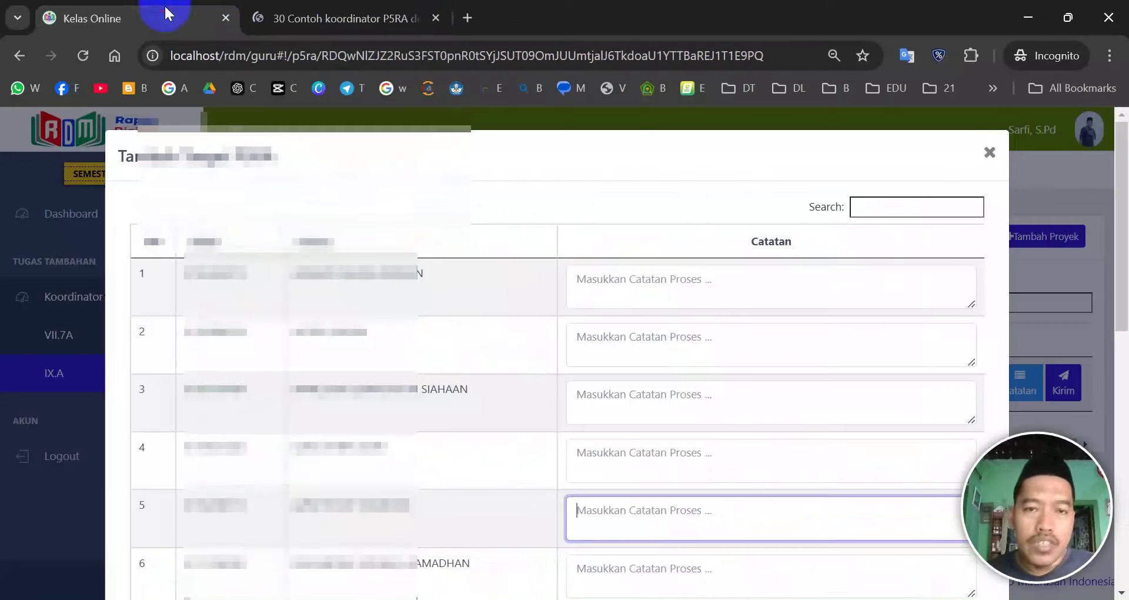
click(382, 20)
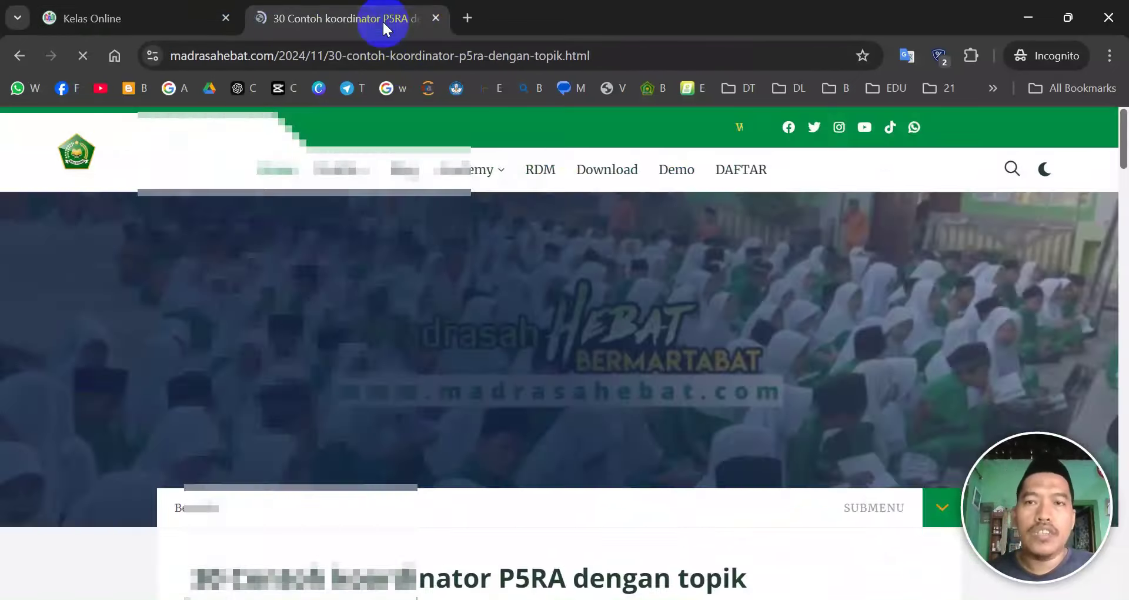
scroll(606, 242, down, 10)
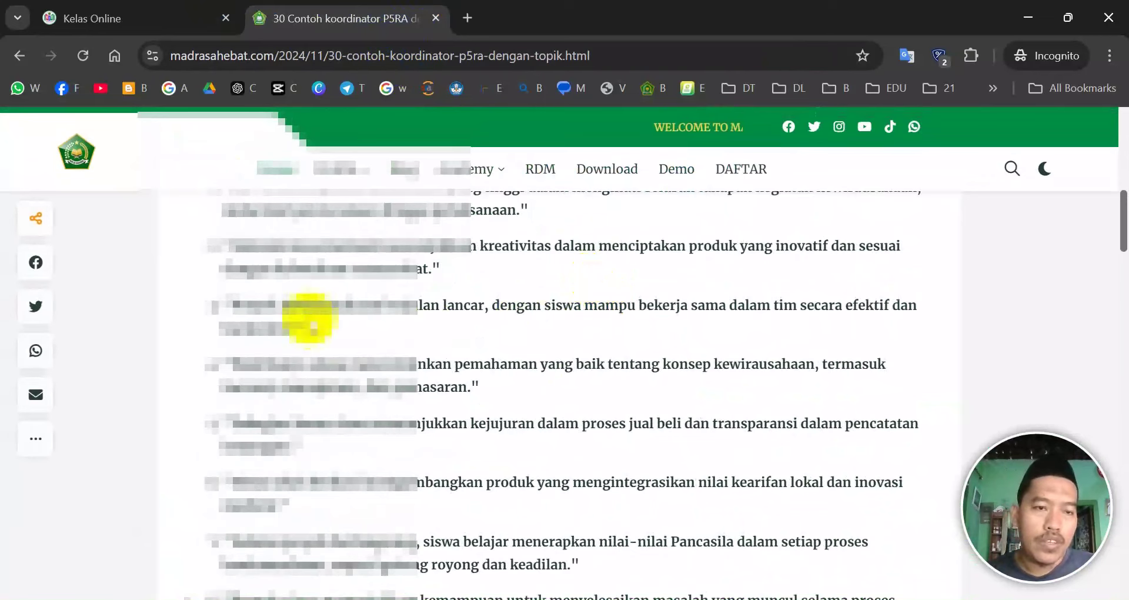
- Copy the article's example note about the entrepreneurship project running smoothly with effective teamwork, and return to the students' Catatan form
drag(257, 304, 273, 330)
right_click(278, 294)
right_click(274, 329)
click(378, 81)
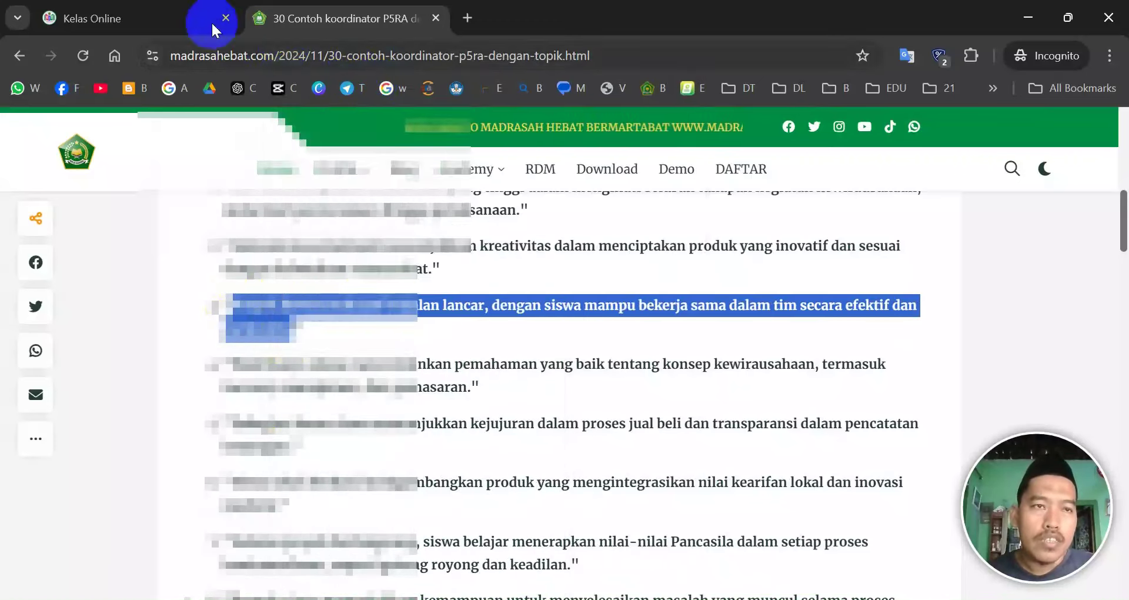
click(235, 19)
- Enter "Proyek kewirausahaan berjalan lancar, dengan siswa mampu bekerja sama dalam tim secara efektif dan harmonis." as the process note of students 1 to 5
click(644, 282)
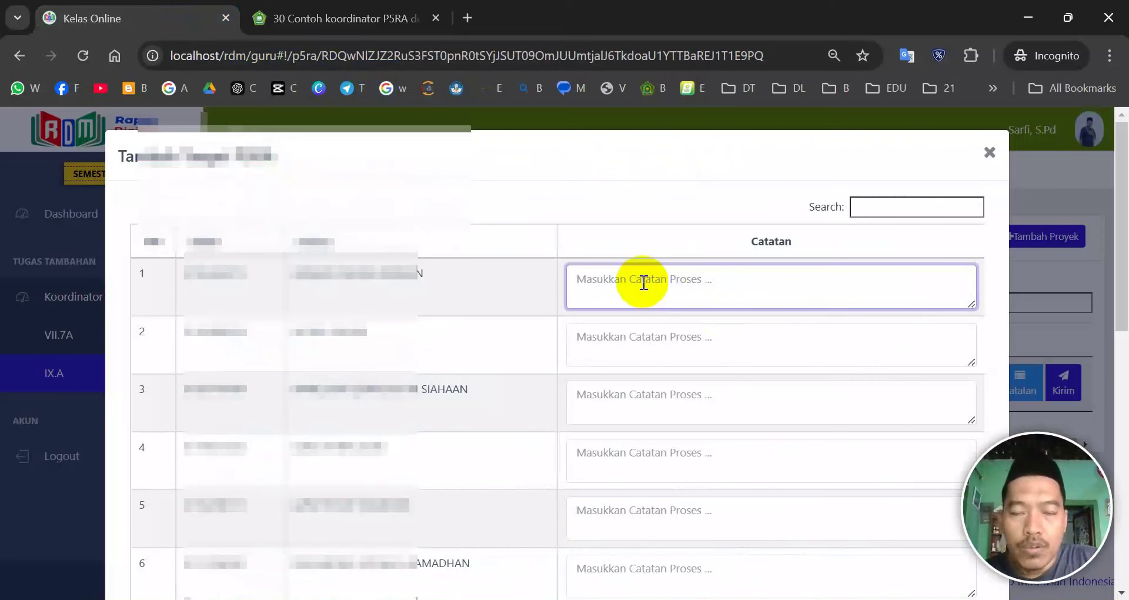
key(ctrl+v)
click(642, 332)
key(ctrl+v)
click(627, 400)
key(ctrl+v)
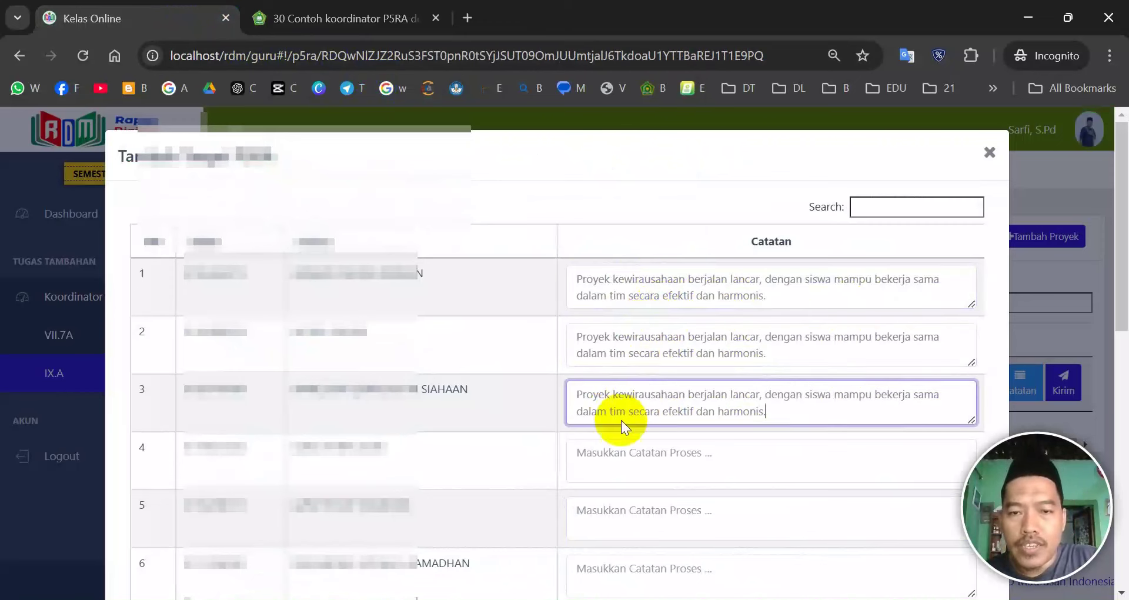
click(621, 456)
key(ctrl+v)
key(ctrl+v)
key(ctrl+z)
click(632, 514)
key(ctrl+v)
- Enter the same "Proyek kewirausahaan berjalan lancar" process note for students 6 to 10
scroll(647, 471, down, 4)
click(638, 365)
key(ctrl+v)
click(659, 332)
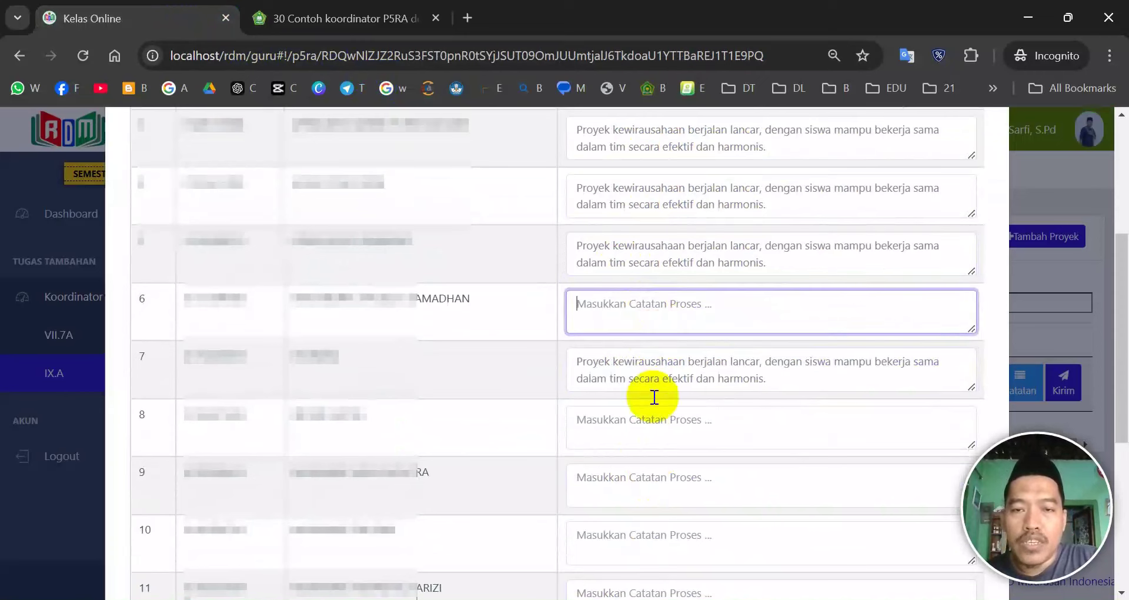
key(ctrl+v)
click(647, 435)
key(ctrl+v)
click(636, 497)
key(ctrl+v)
click(634, 547)
key(ctrl+v)
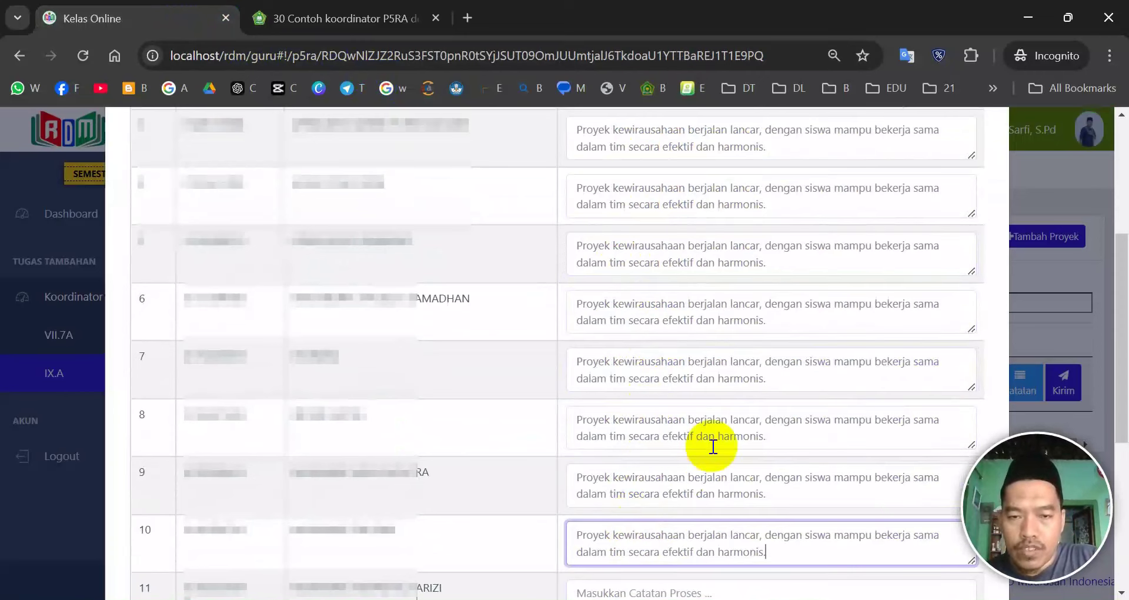
- Enter the same "Proyek kewirausahaan berjalan lancar" process note for students 11 to 14
scroll(712, 447, down, 4)
click(643, 327)
key(ctrl+v)
click(650, 383)
key(ctrl+v)
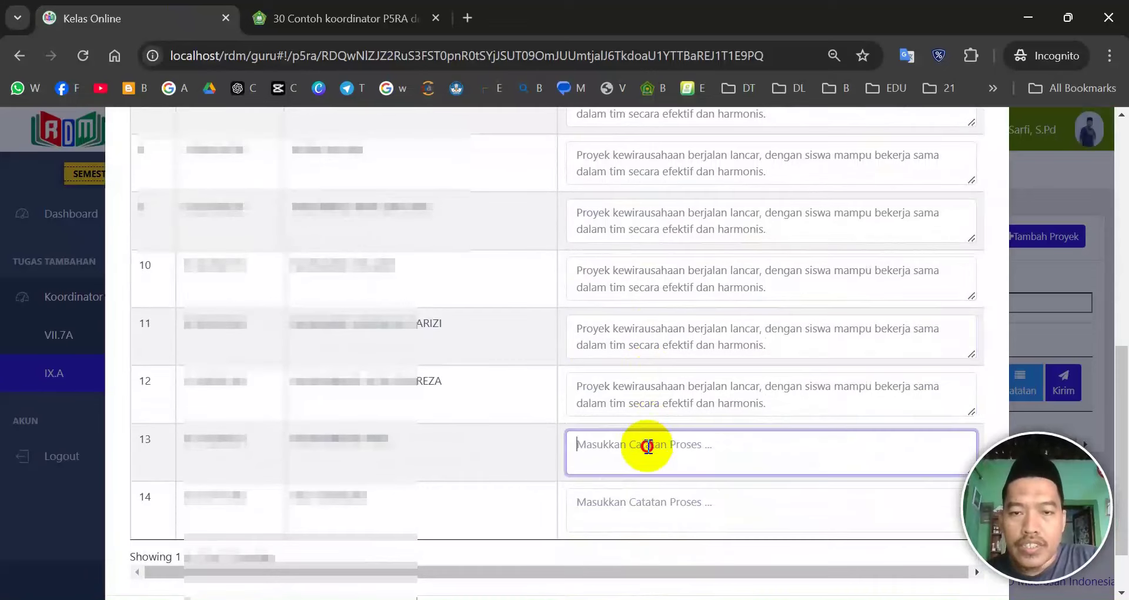
click(648, 446)
key(ctrl+v)
click(625, 501)
key(ctrl+v)
- Copy student 14's name from the list and insert it at the start of that student's process note
click(301, 497)
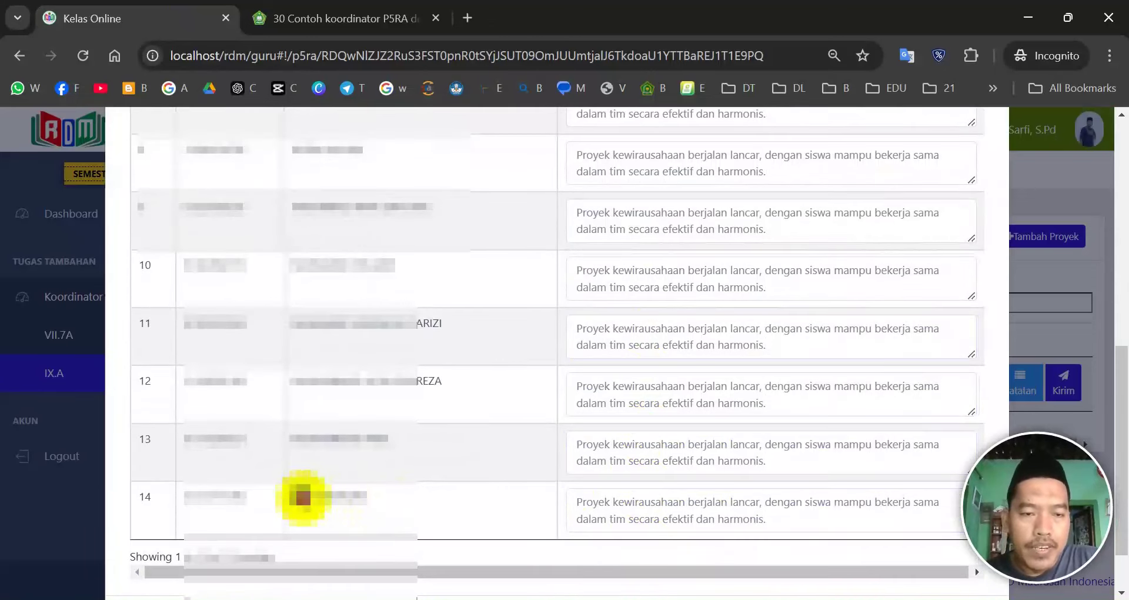
drag(301, 497, 420, 505)
click(578, 500)
key(ctrl+v)
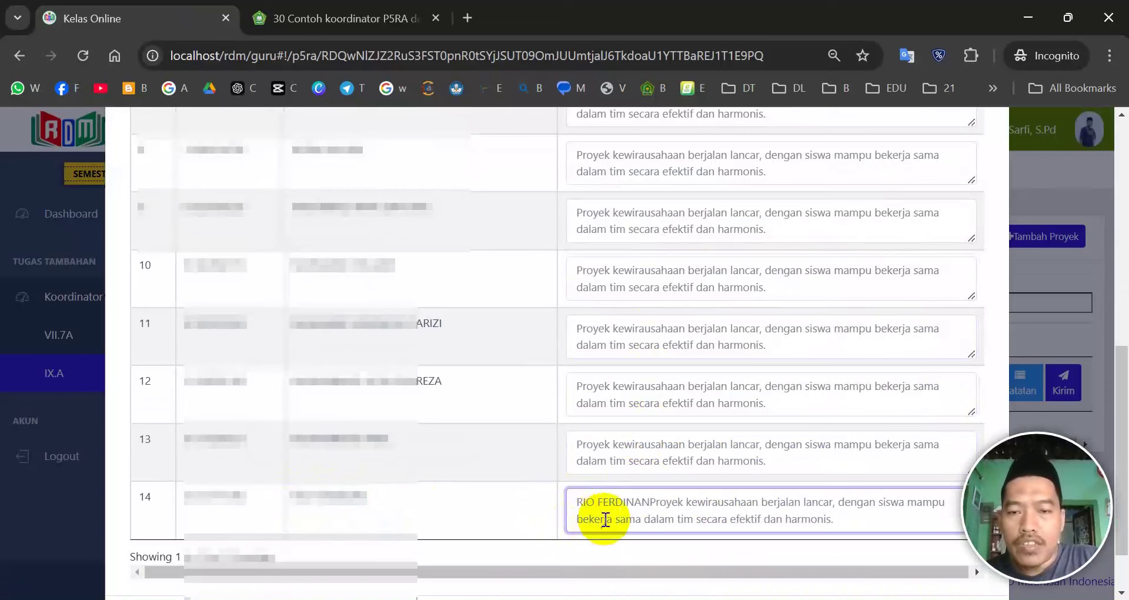
- Insert the names of students 11 and 12 at the start of their own process notes
drag(297, 322, 409, 324)
key(ctrl+c)
click(579, 328)
key(ctrl+v)
drag(297, 381, 447, 382)
key(ctrl+c)
click(579, 391)
key(ctrl+v)
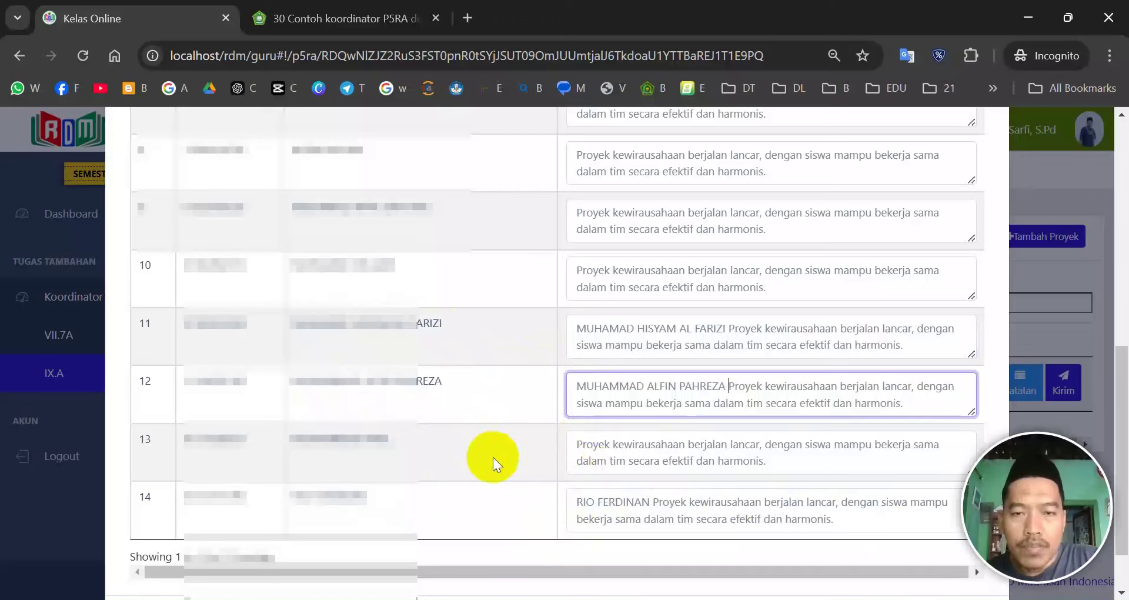
- Insert the names of students 13 and 8 at the start of their own process notes
drag(294, 440, 388, 442)
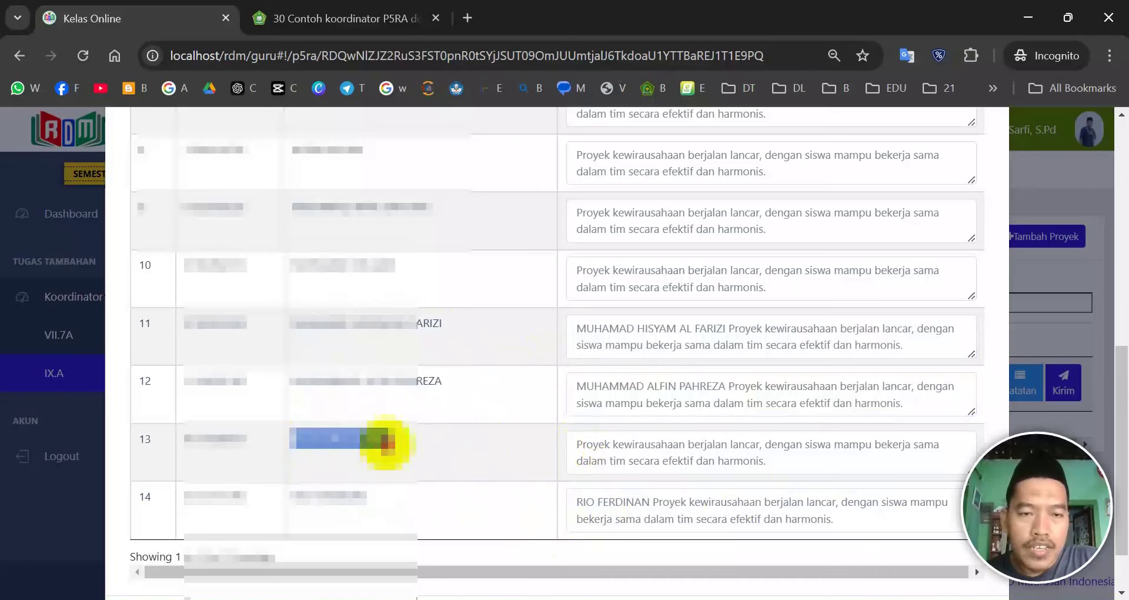
key(ctrl+c)
click(576, 444)
key(ctrl+v)
drag(294, 149, 421, 156)
key(ctrl+c)
scroll(567, 233, up, 3)
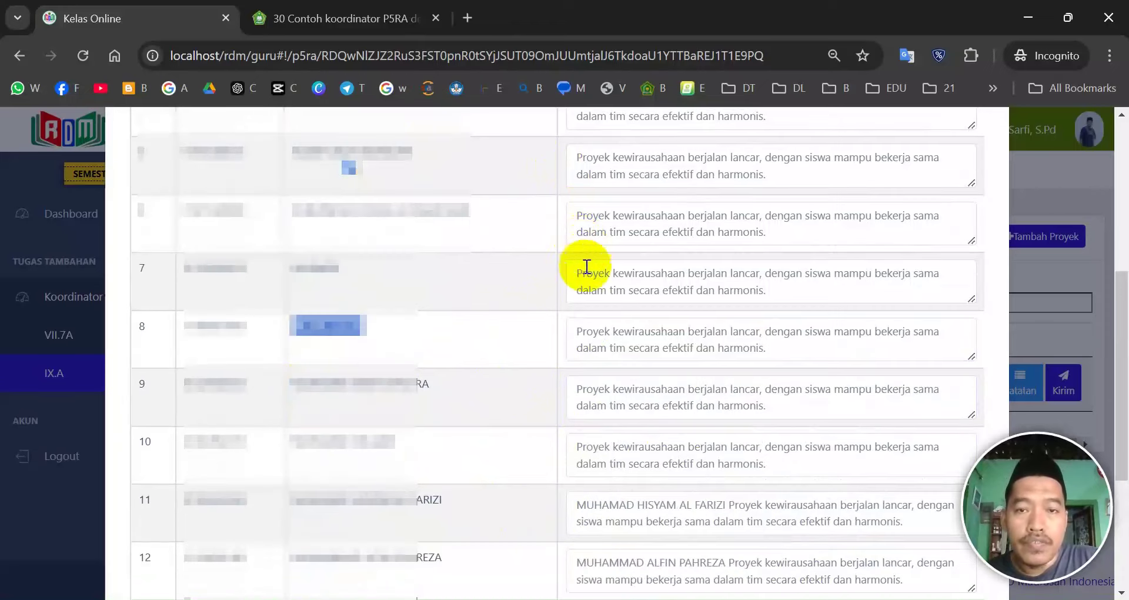
click(577, 331)
key(ctrl+v)
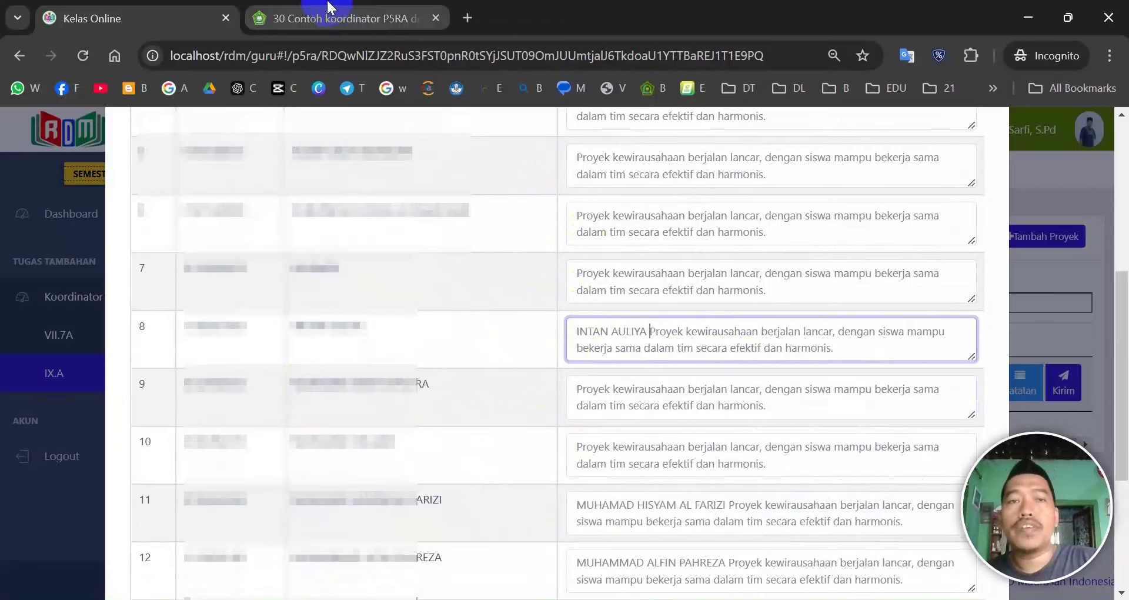
- Replace student 2's note with the article's example "Hasil karya siswa mencerminkan pemahaman yang baik tentang konsep kewirausahaan, termasuk inovasi, manajemen, dan pemasaran"
click(341, 18)
drag(241, 366, 453, 393)
right_click(453, 400)
click(504, 146)
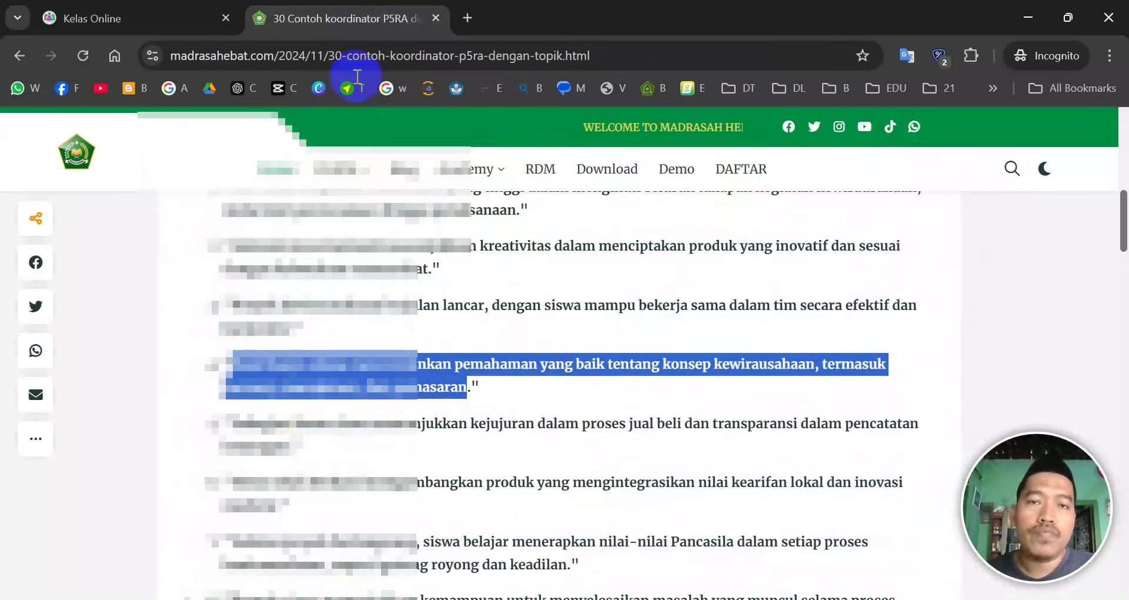
click(206, 14)
triple_click(594, 266)
key(ctrl+v)
- Insert student 2's name at the start of the "Hasil karya siswa" process note
double_click(344, 244)
key(ctrl+c)
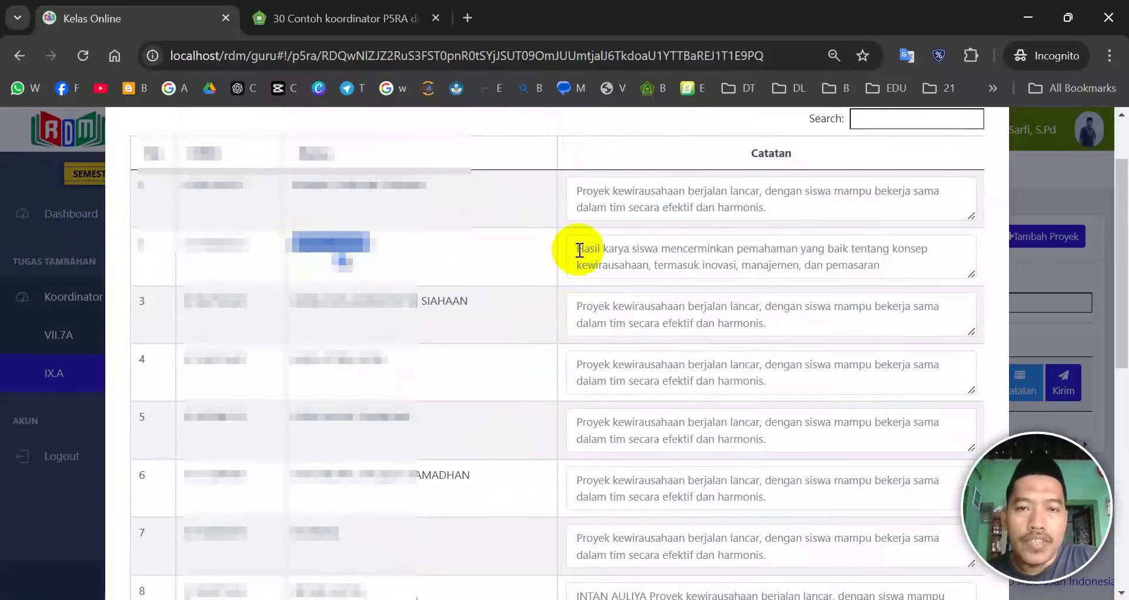
click(577, 249)
key(ctrl+v)
- Save the student notes and send (Kirim) the grades of "Bisnis Digital: Belajar Jualan Online", confirming the submission
scroll(652, 338, down, 10)
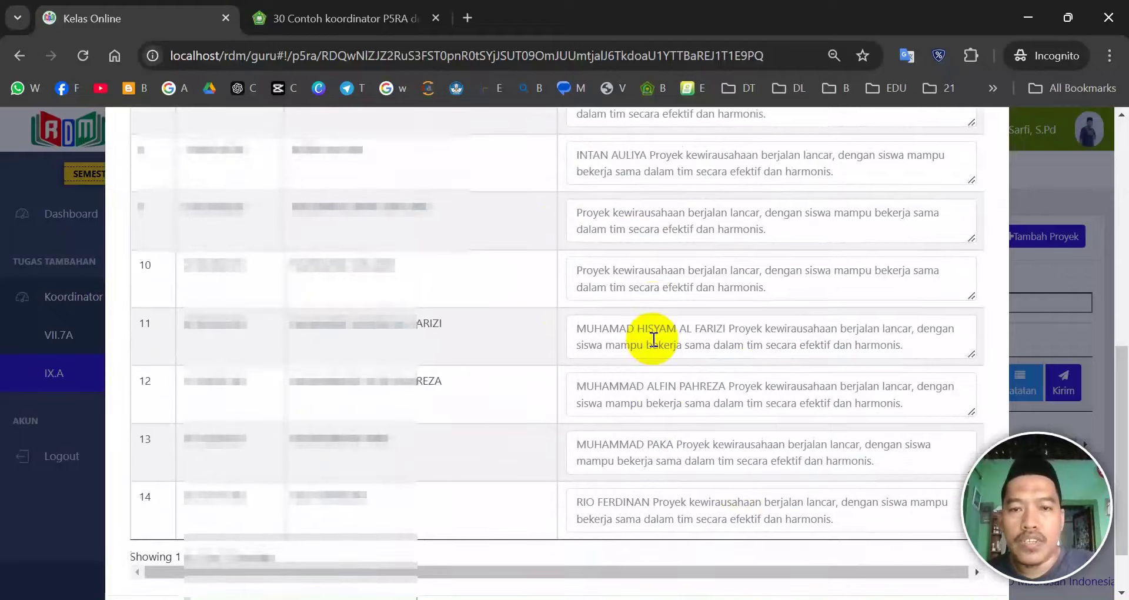
click(948, 559)
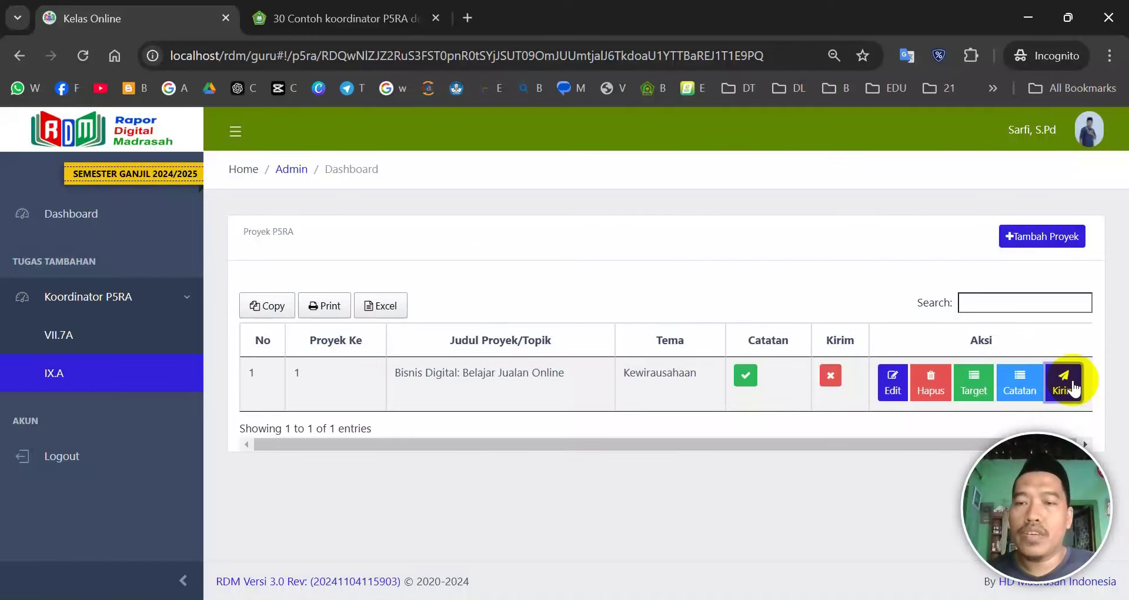
click(1071, 378)
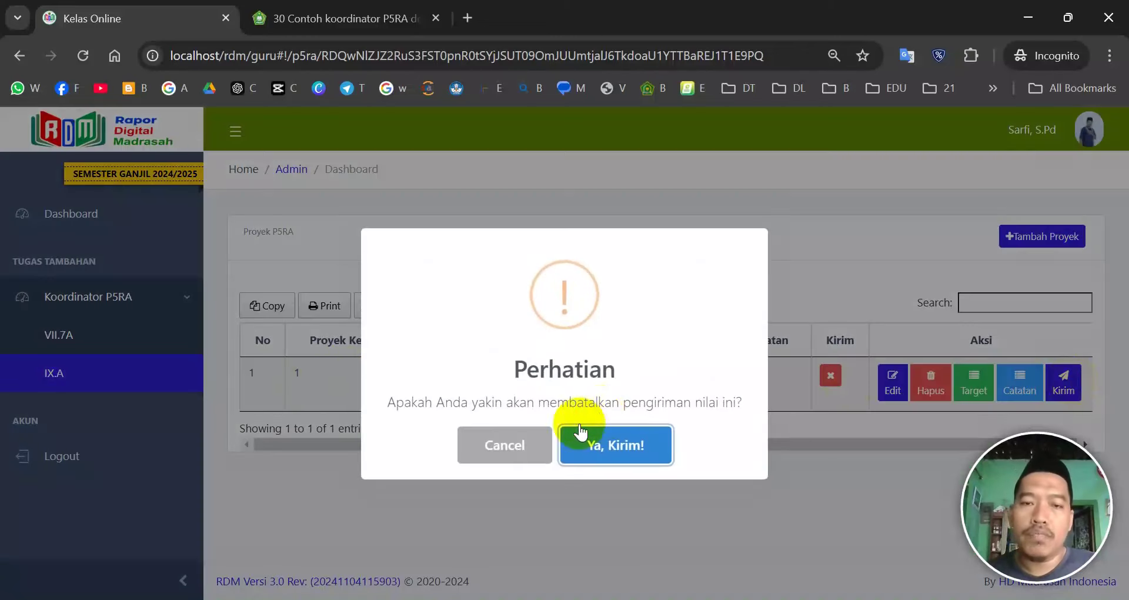
click(662, 424)
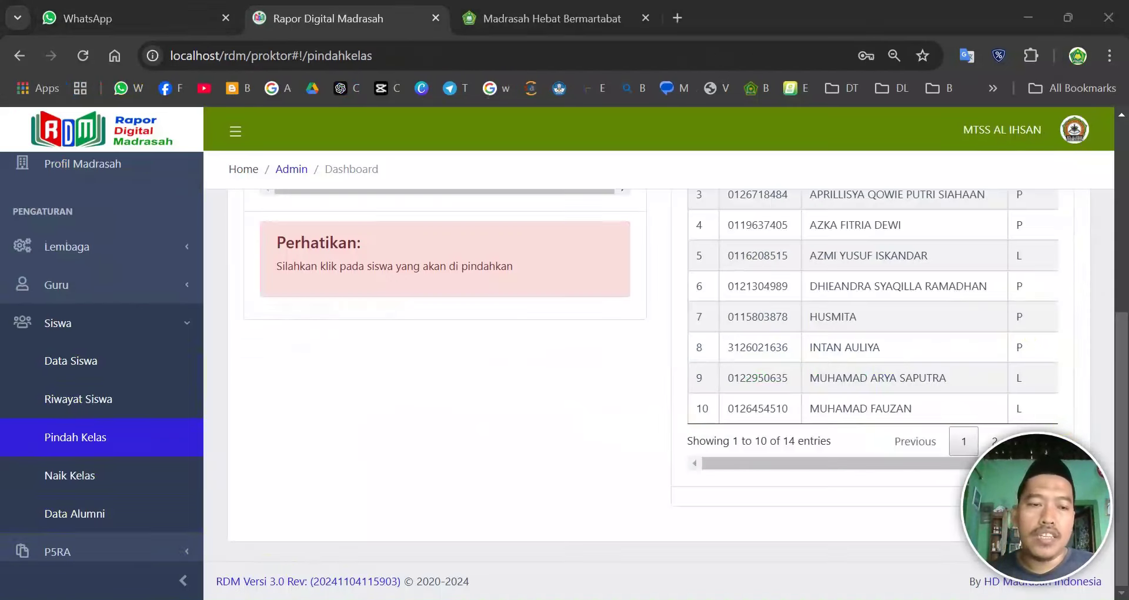
- In the madrasah's admin (proktor) session, open the P5RA report printing page (Cetak Rapor)
click(169, 558)
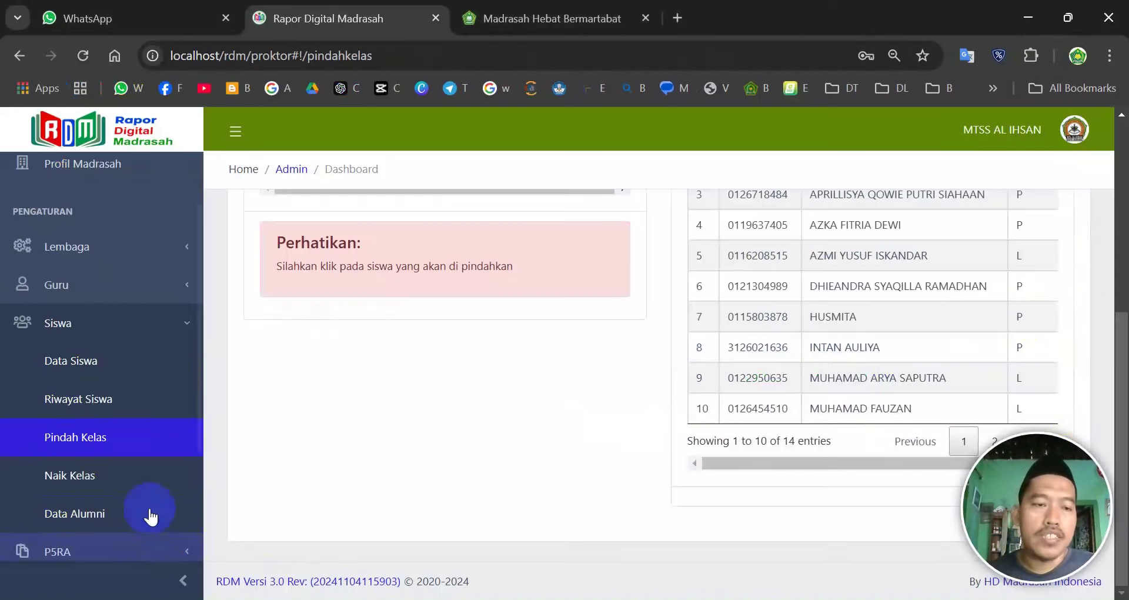
scroll(140, 493, down, 3)
click(122, 382)
scroll(126, 416, down, 3)
click(114, 303)
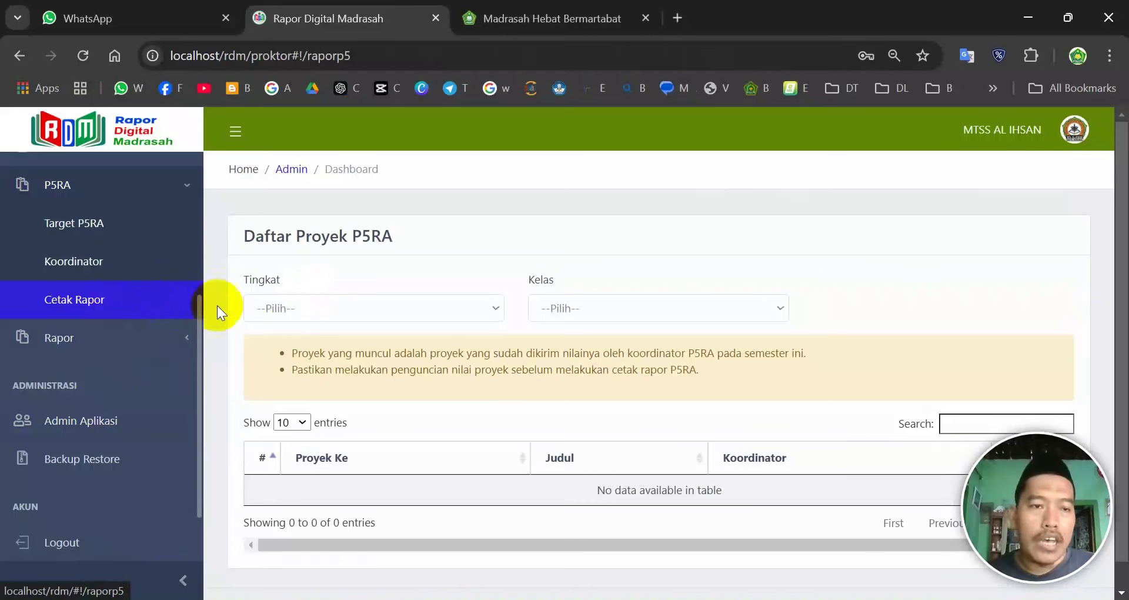
- List the P5RA projects and students of Tingkat IX, class IX.A, and open student 2's Rapor P5RA for printing
click(365, 309)
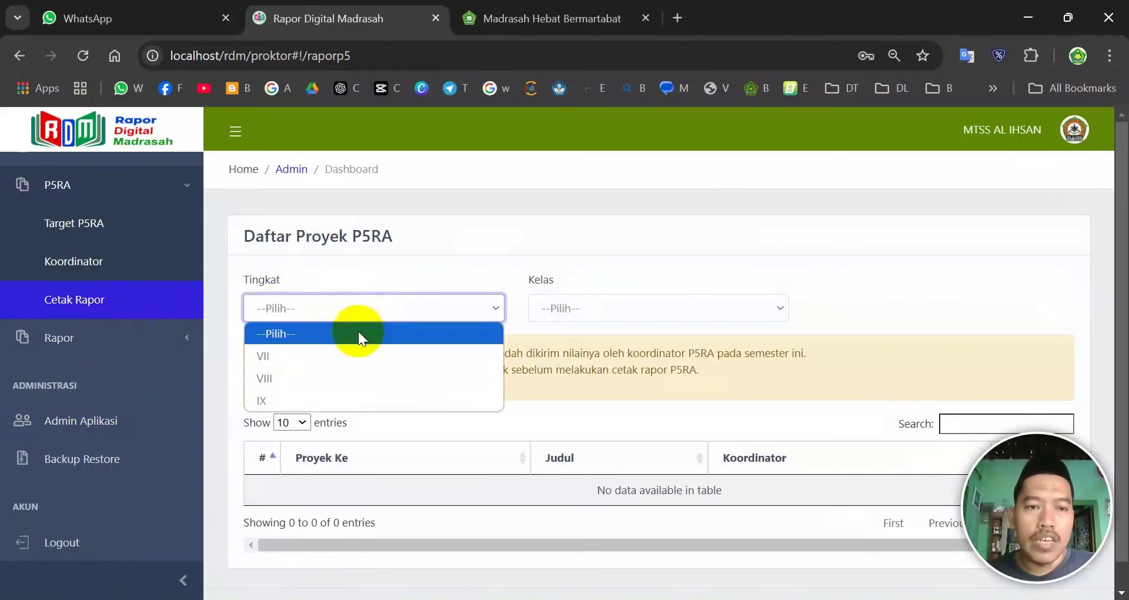
click(344, 398)
click(592, 312)
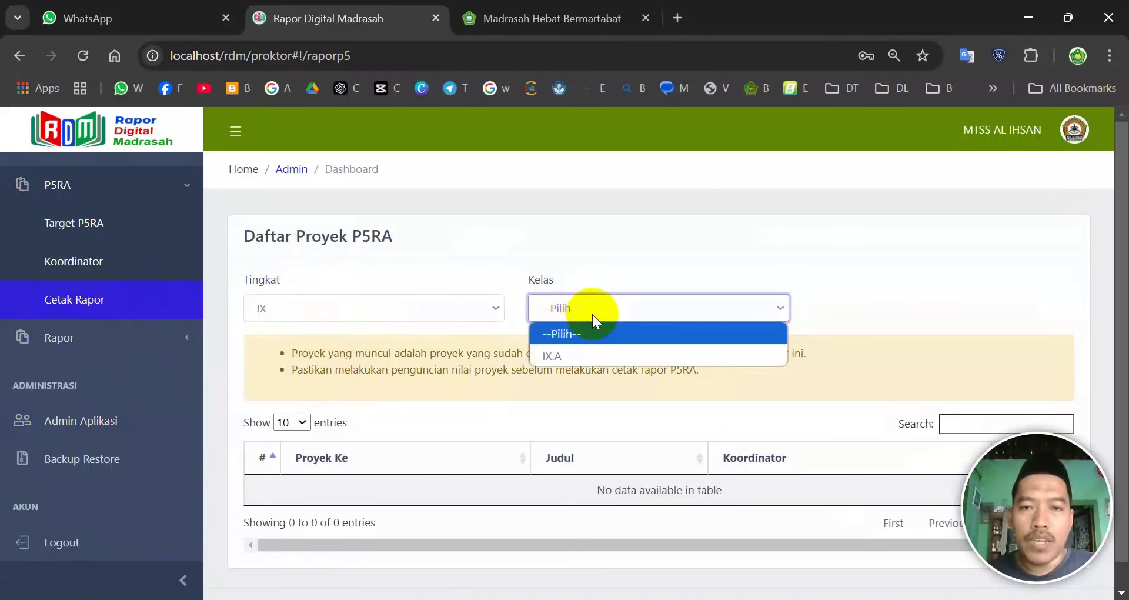
click(594, 348)
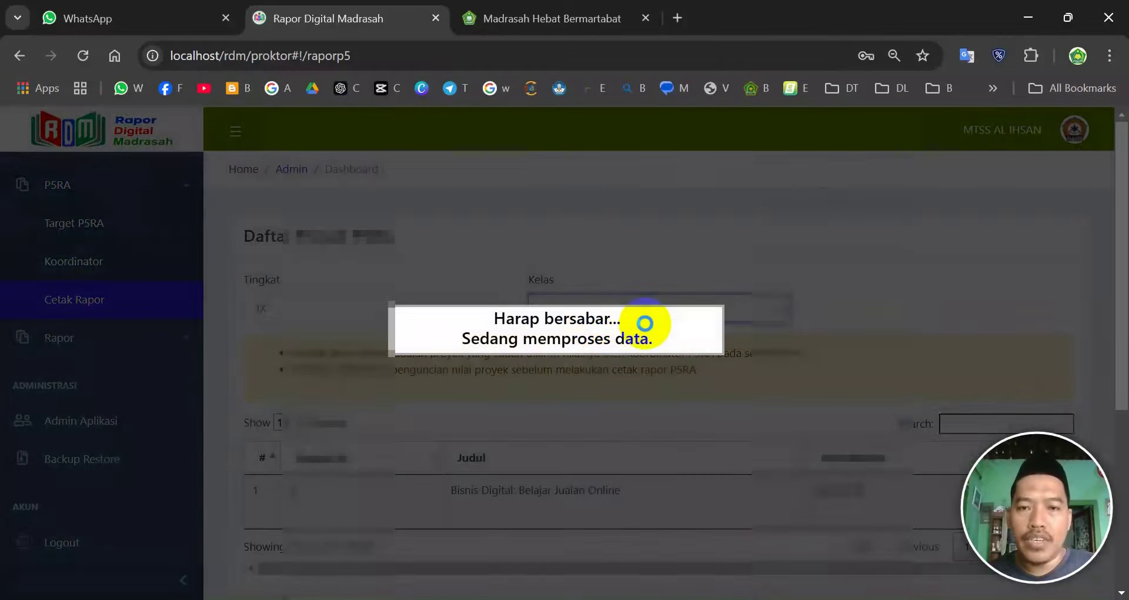
scroll(645, 322, down, 5)
scroll(500, 350, down, 5)
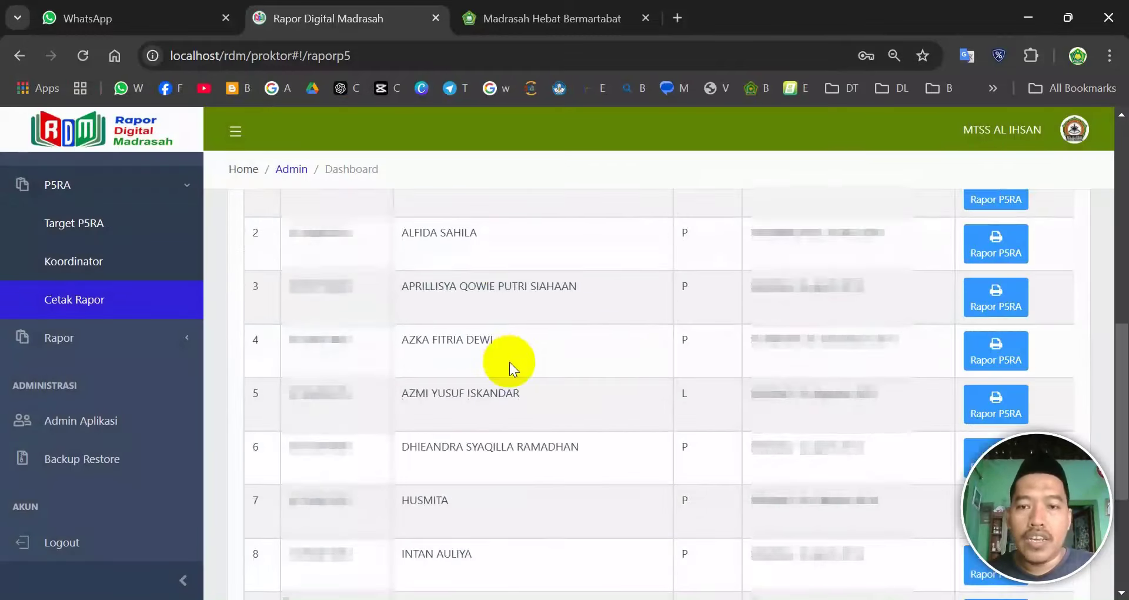
scroll(509, 362, up, 2)
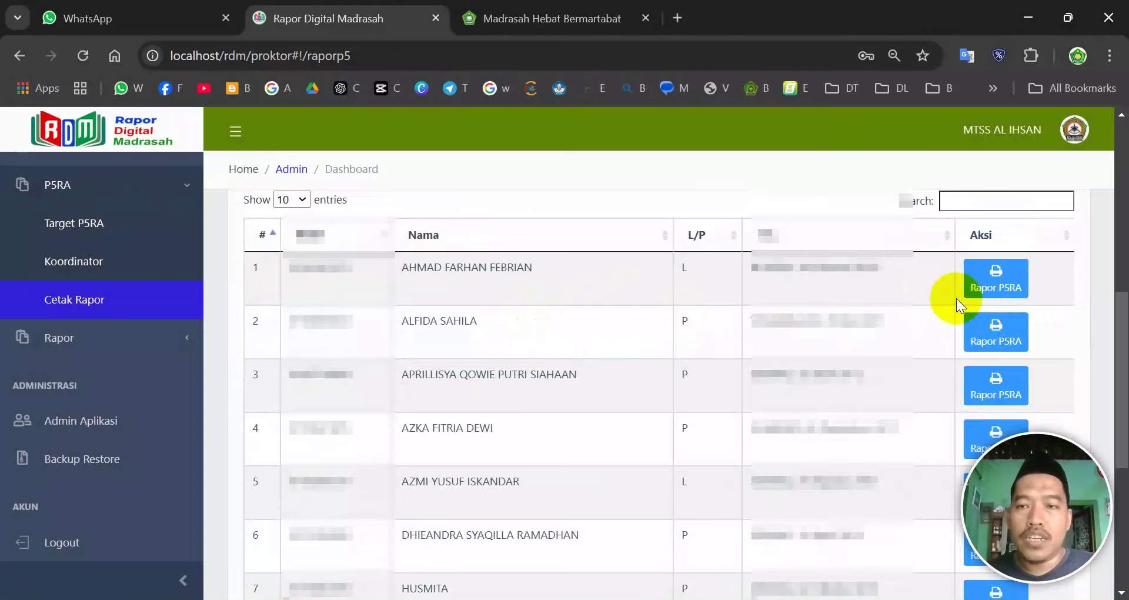
click(995, 329)
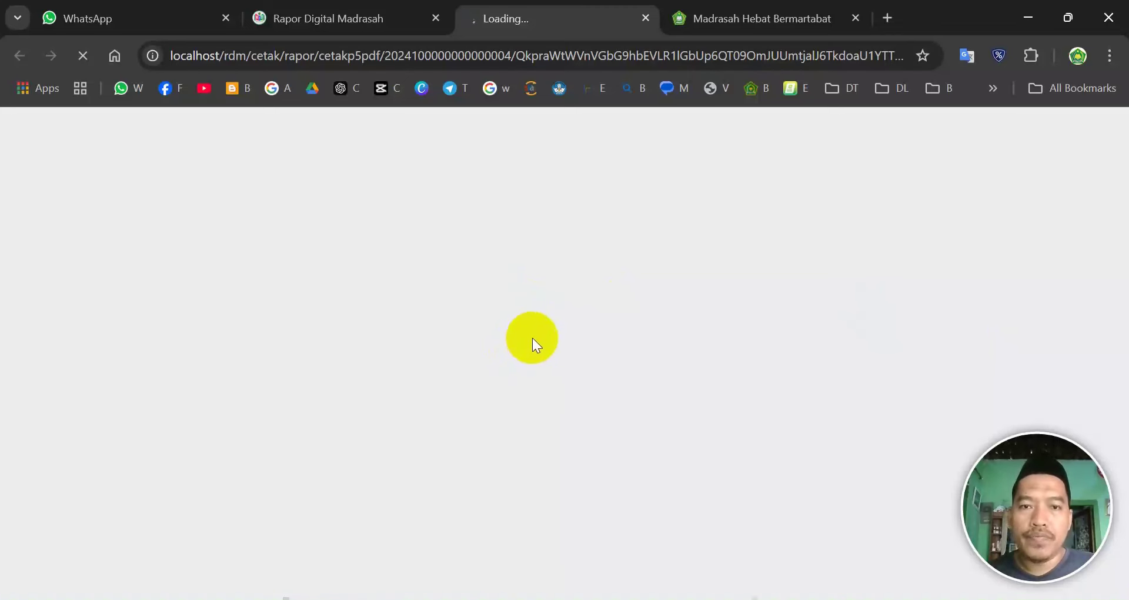
- Examine student 2's P5RA report, including the project description, target rating, process note and signature block
scroll(534, 332, down, 2)
scroll(534, 332, down, 3)
scroll(534, 332, down, 3)
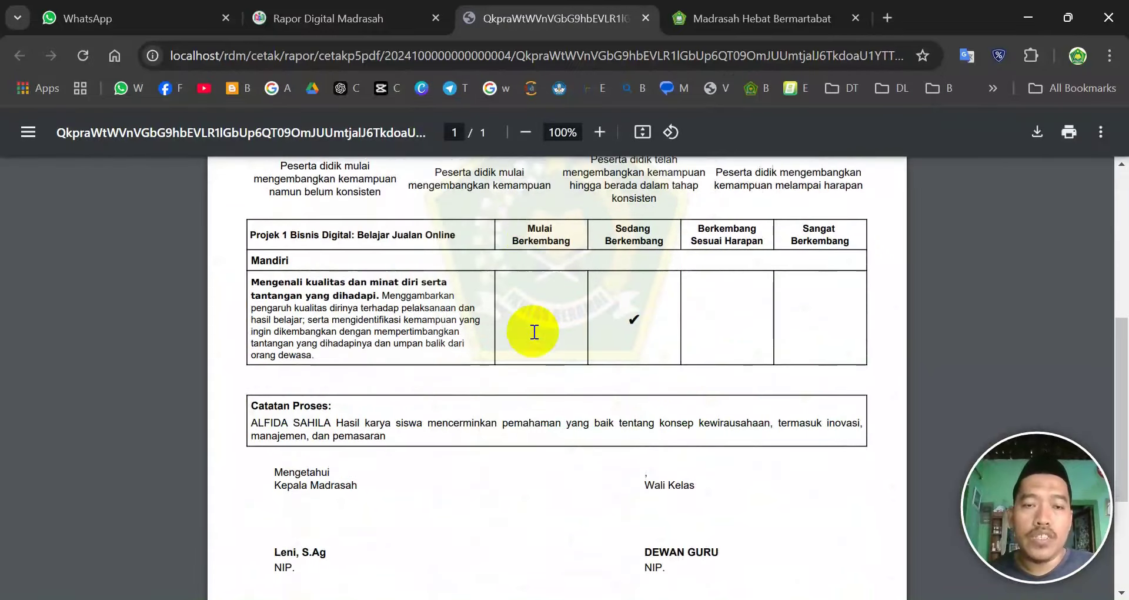
scroll(534, 331, up, 8)
scroll(532, 332, down, 5)
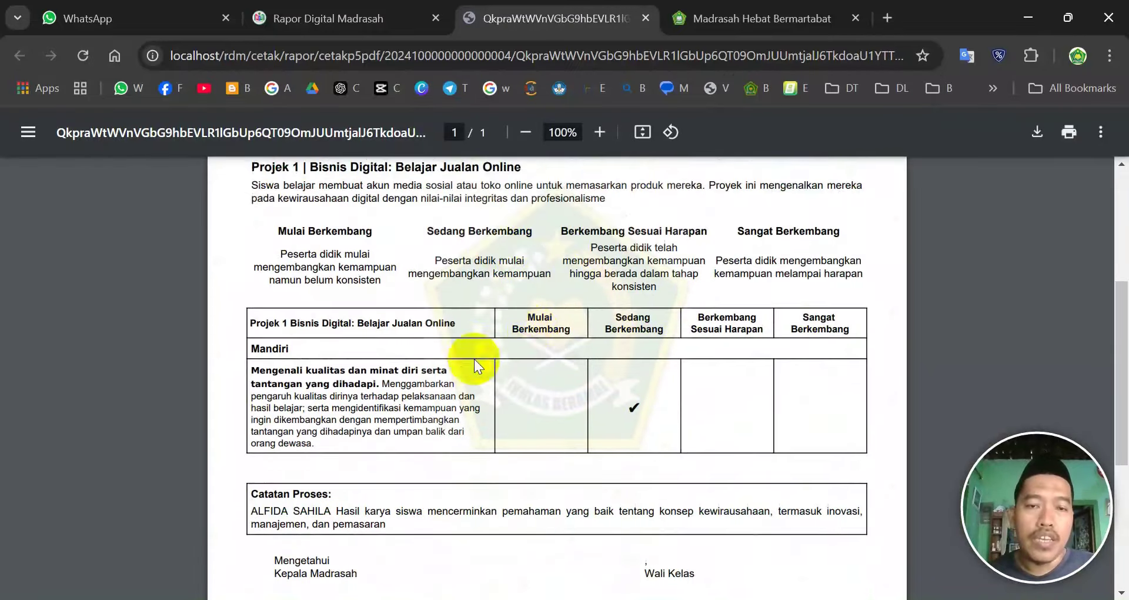
triple_click(392, 370)
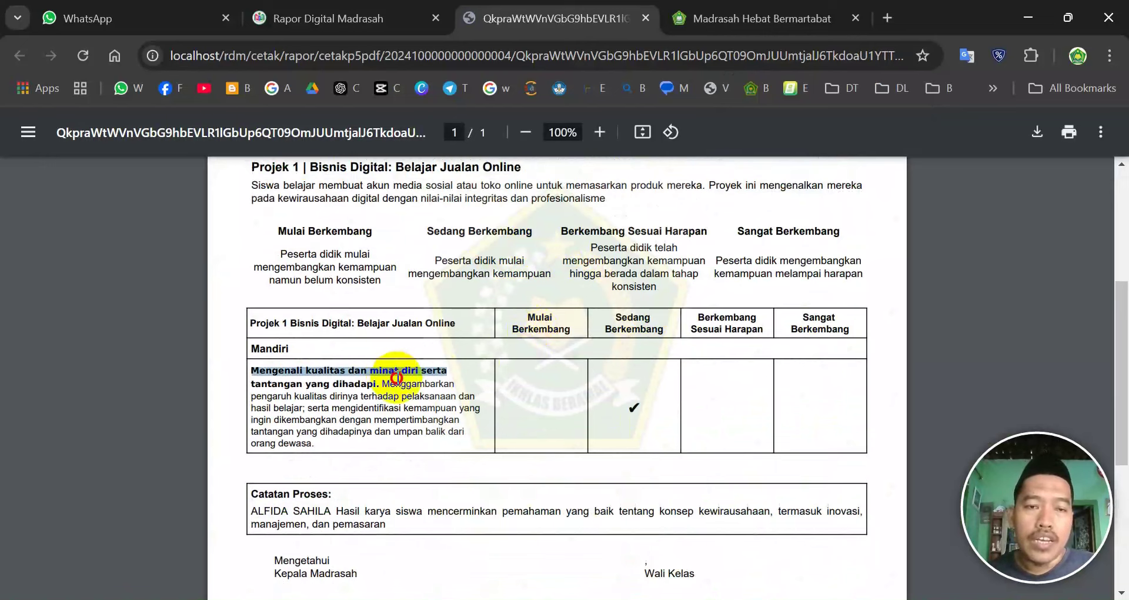
click(542, 383)
triple_click(401, 400)
scroll(559, 377, up, 5)
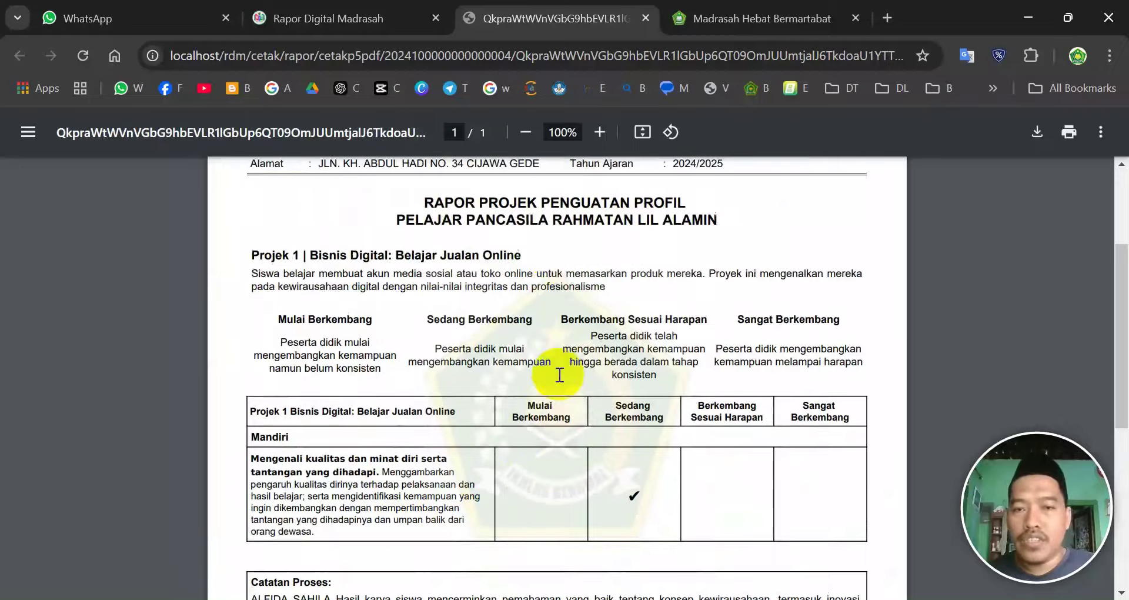
scroll(533, 407, down, 5)
scroll(534, 407, down, 3)
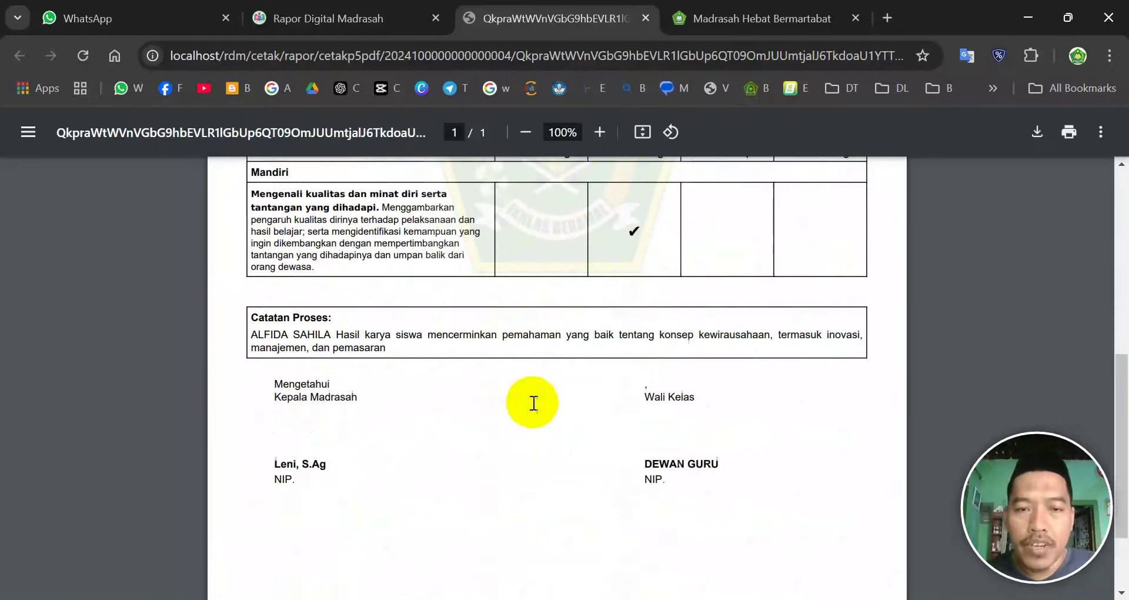
scroll(539, 389, up, 5)
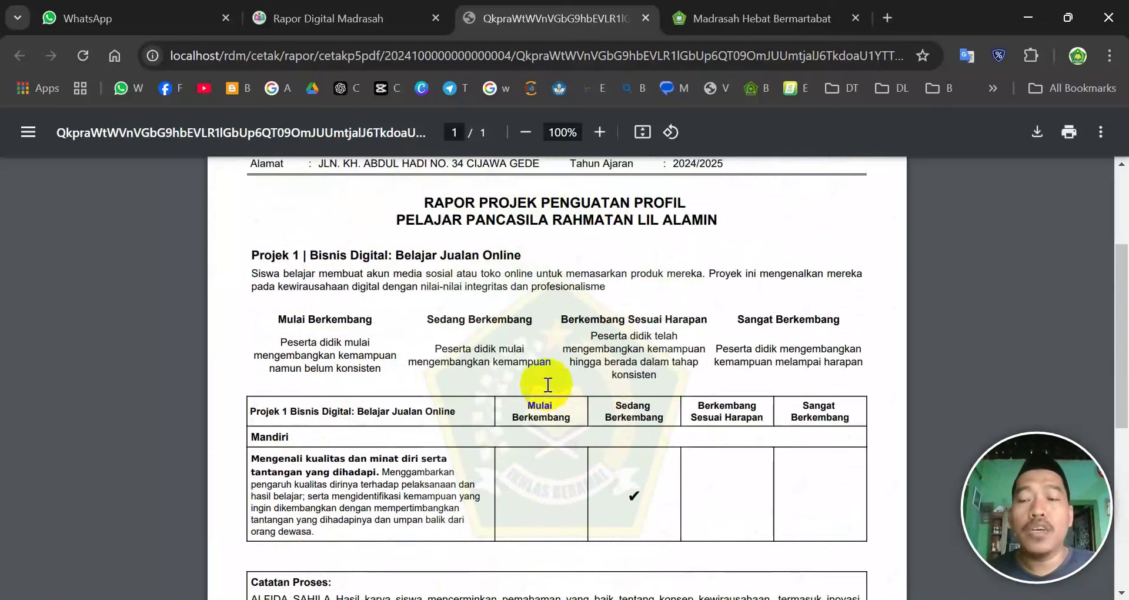
scroll(547, 385, up, 5)
scroll(547, 385, down, 5)
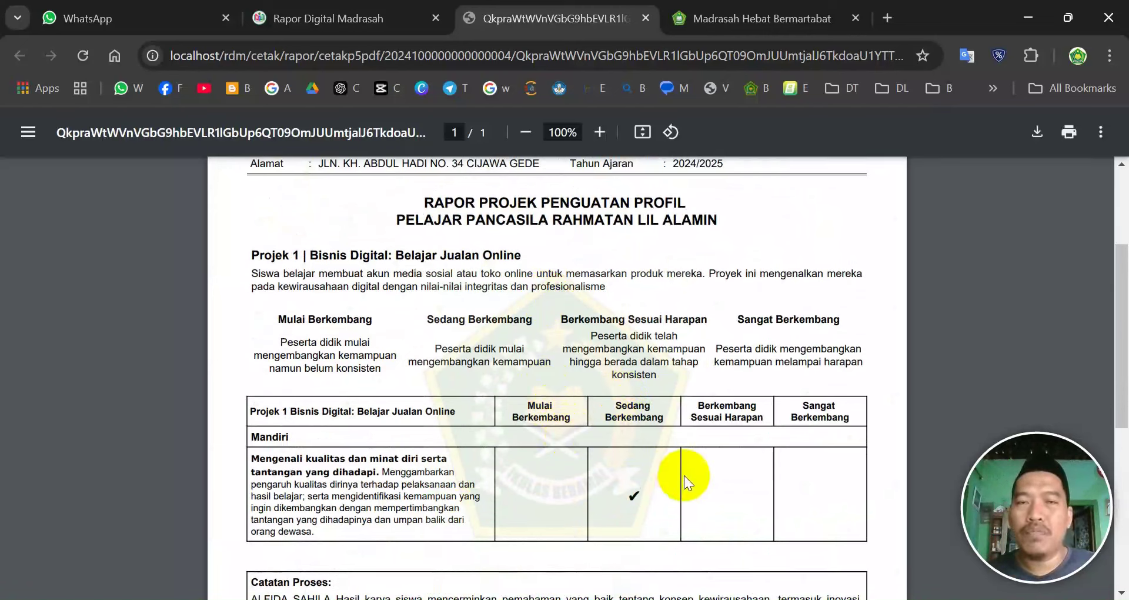
- Open the Madrasah Hebat Bermartabat website, go to its YouTube channel and browse the videos
click(779, 16)
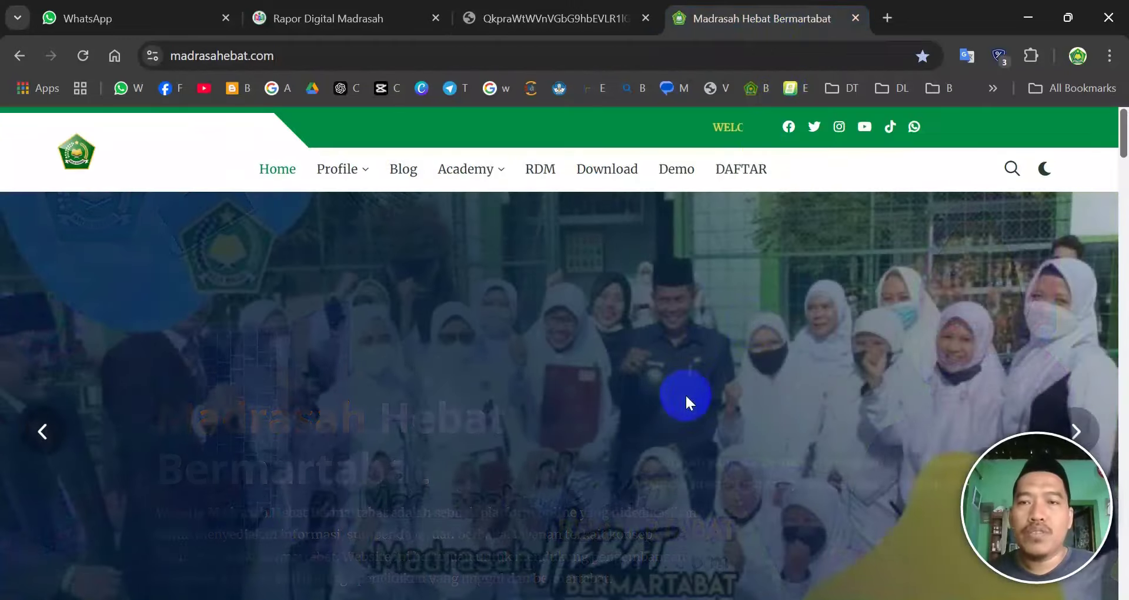
click(864, 127)
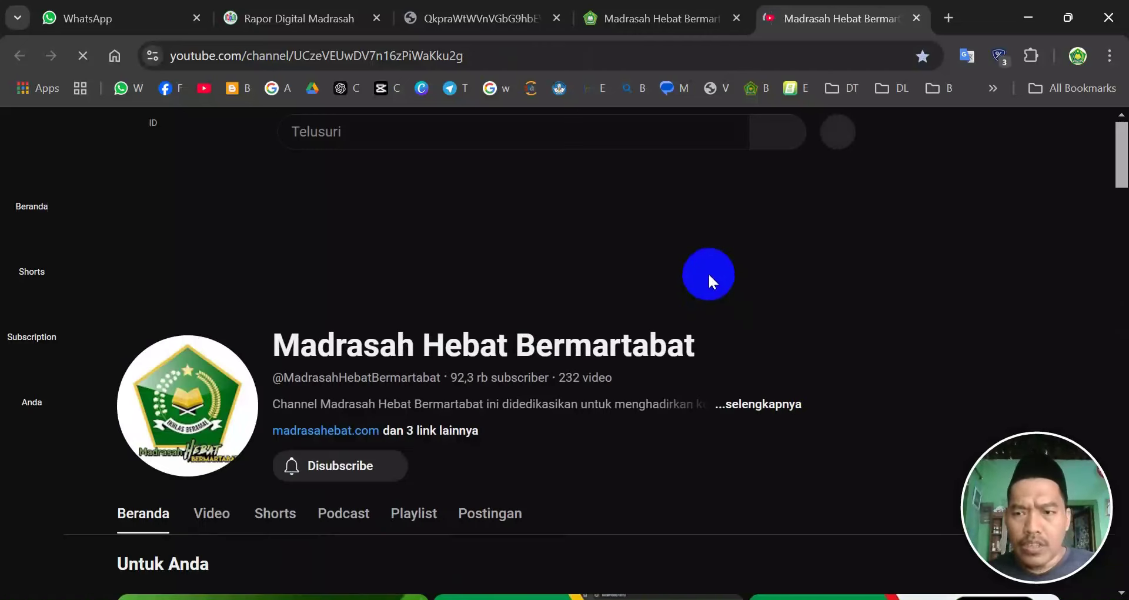
scroll(566, 365, down, 8)
scroll(566, 353, down, 5)
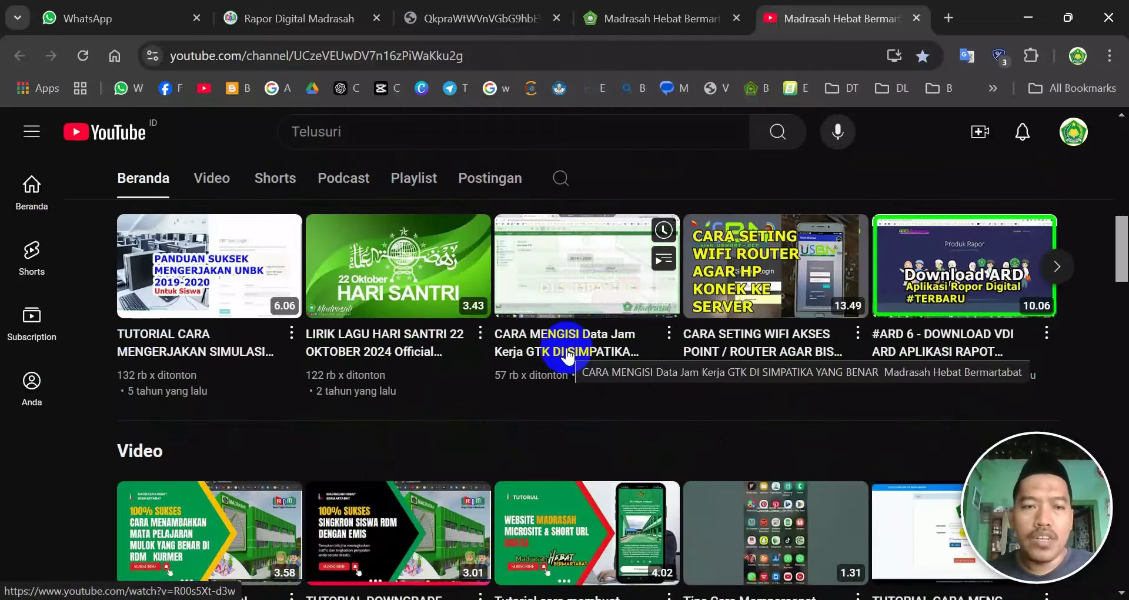
scroll(567, 356, down, 3)
scroll(566, 355, up, 3)
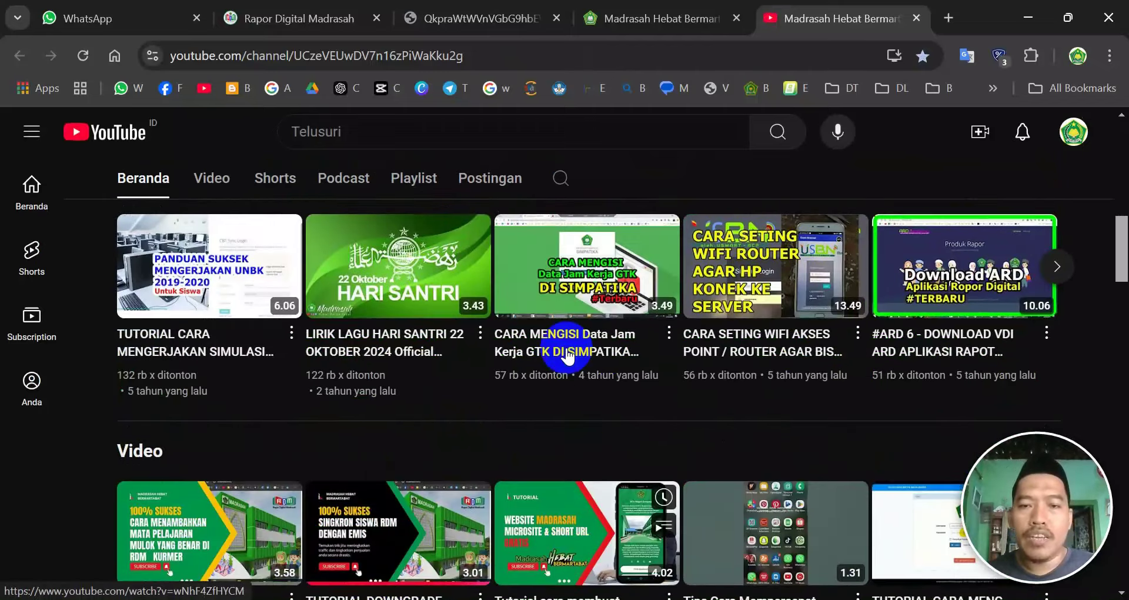
scroll(567, 356, up, 2)
scroll(567, 354, down, 4)
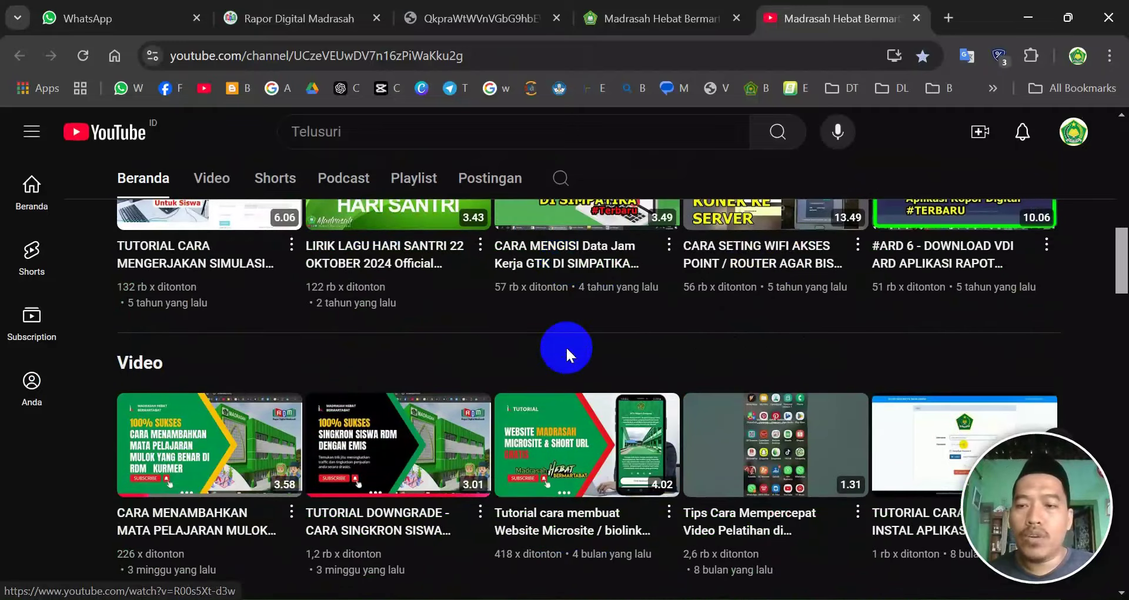